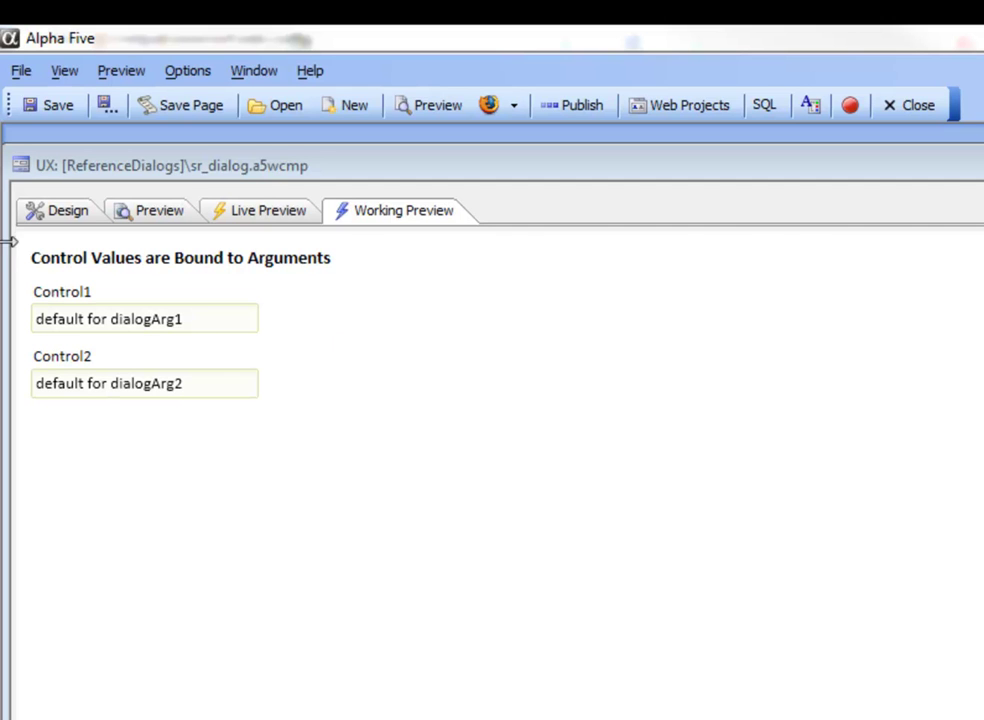
- Examine the control1 and control2 textboxes in the sr_dialog component's design
{"action": "left_click", "coordinate": [80, 220]}
{"action": "left_click", "coordinate": [56, 340]}
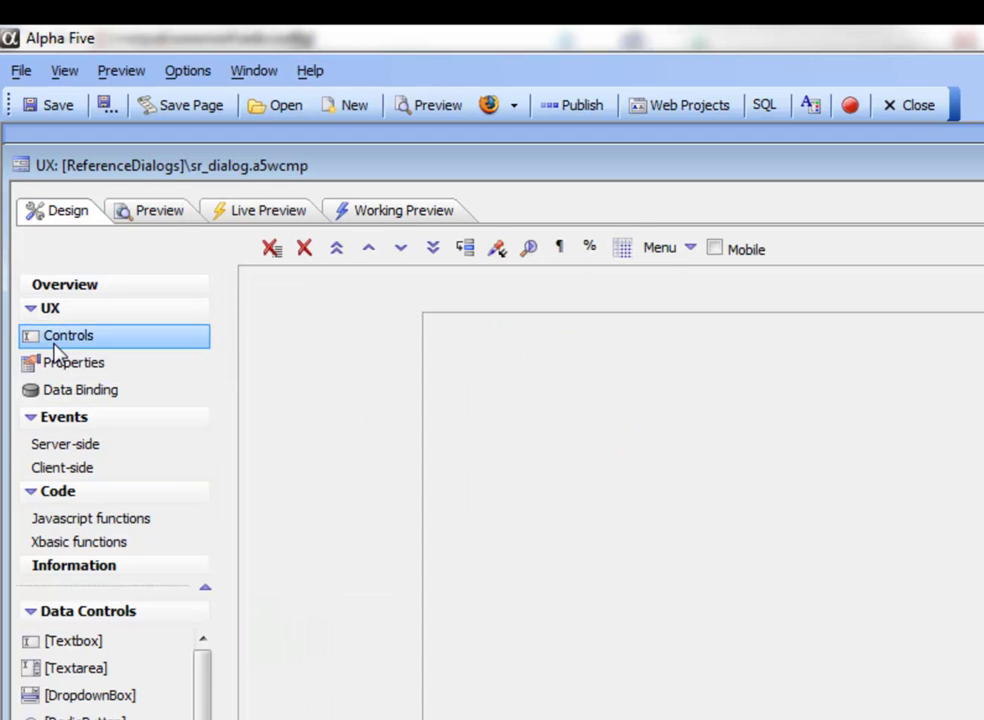
{"action": "left_click", "coordinate": [285, 297]}
{"action": "left_click", "coordinate": [300, 315]}
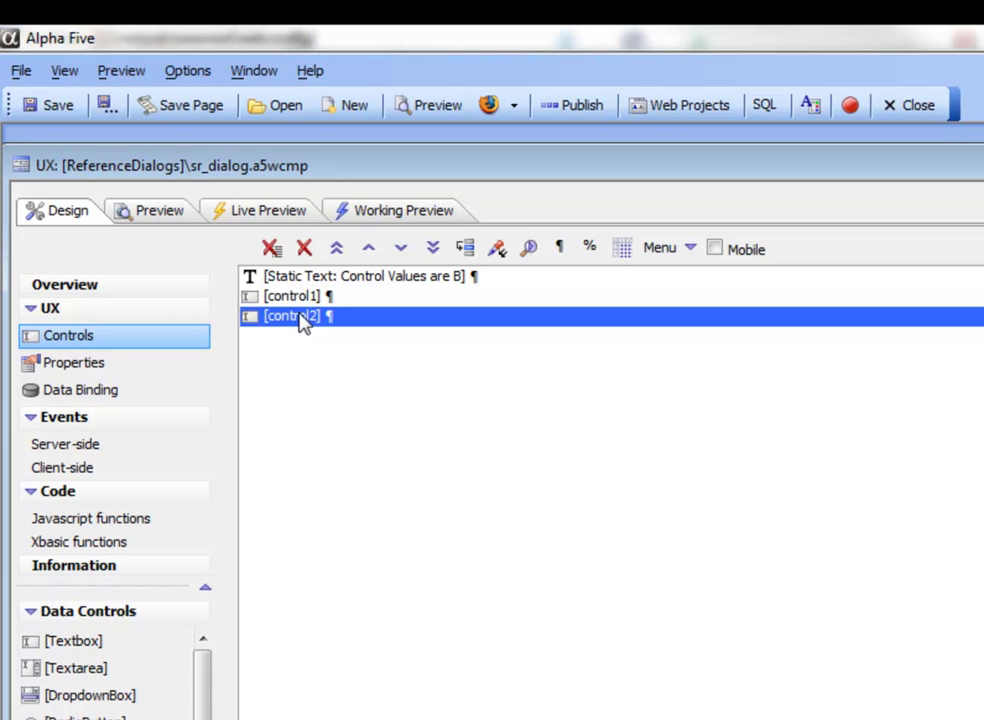
{"action": "left_click", "coordinate": [302, 298]}
{"action": "left_click", "coordinate": [302, 314]}
- Review the definitions of dialogArg1 and dialogArg2 in the component's arguments and accept them
{"action": "left_click", "coordinate": [78, 366]}
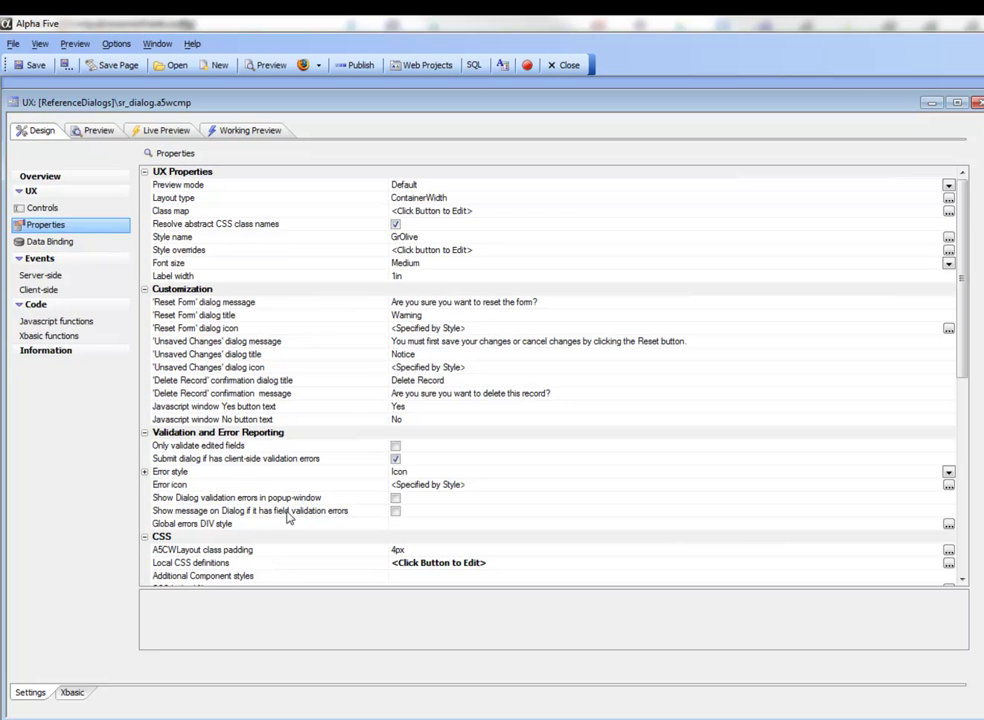
{"action": "left_click", "coordinate": [288, 498]}
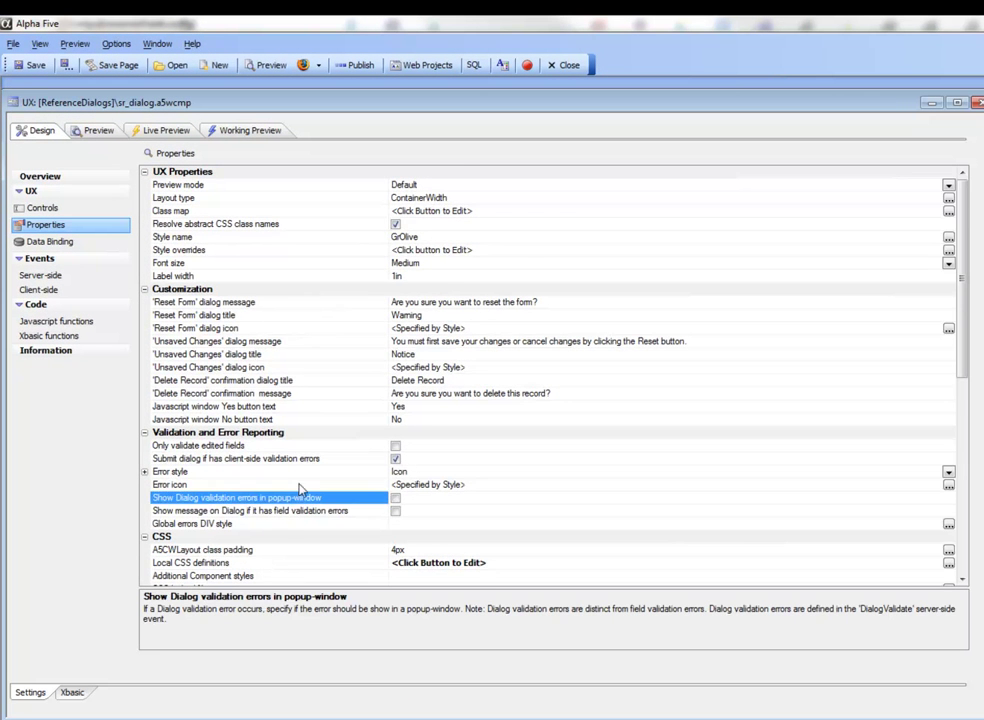
{"action": "scroll", "coordinate": [295, 490], "scroll_direction": "down", "scroll_amount": 5}
{"action": "left_click", "coordinate": [287, 420]}
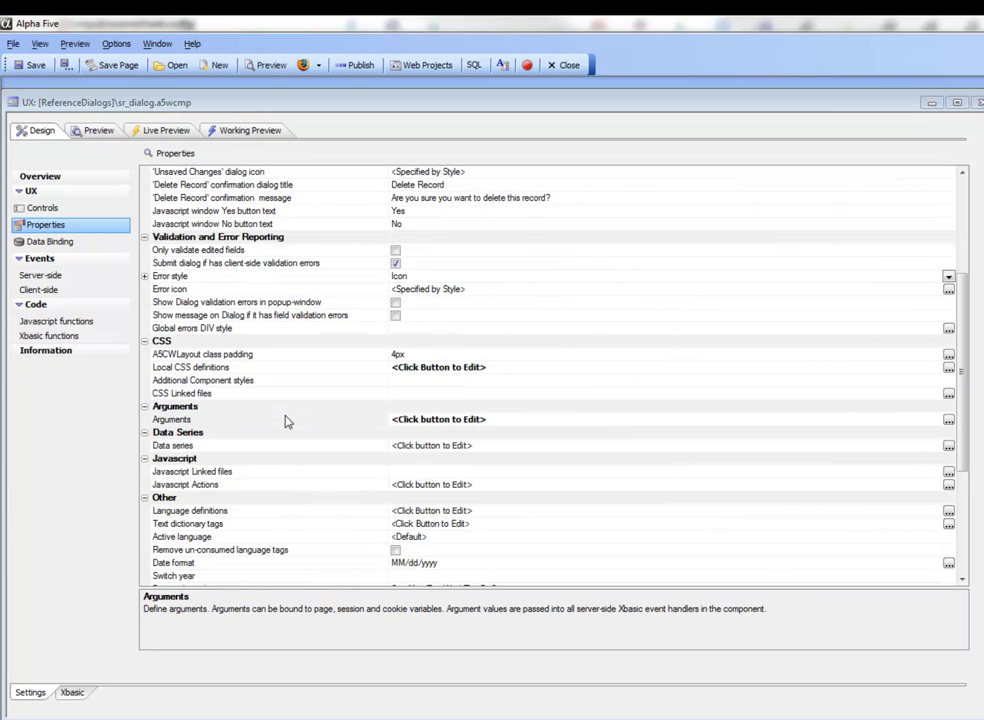
{"action": "double_click", "coordinate": [286, 420]}
{"action": "left_click_drag", "start_coordinate": [474, 232], "coordinate": [307, 198]}
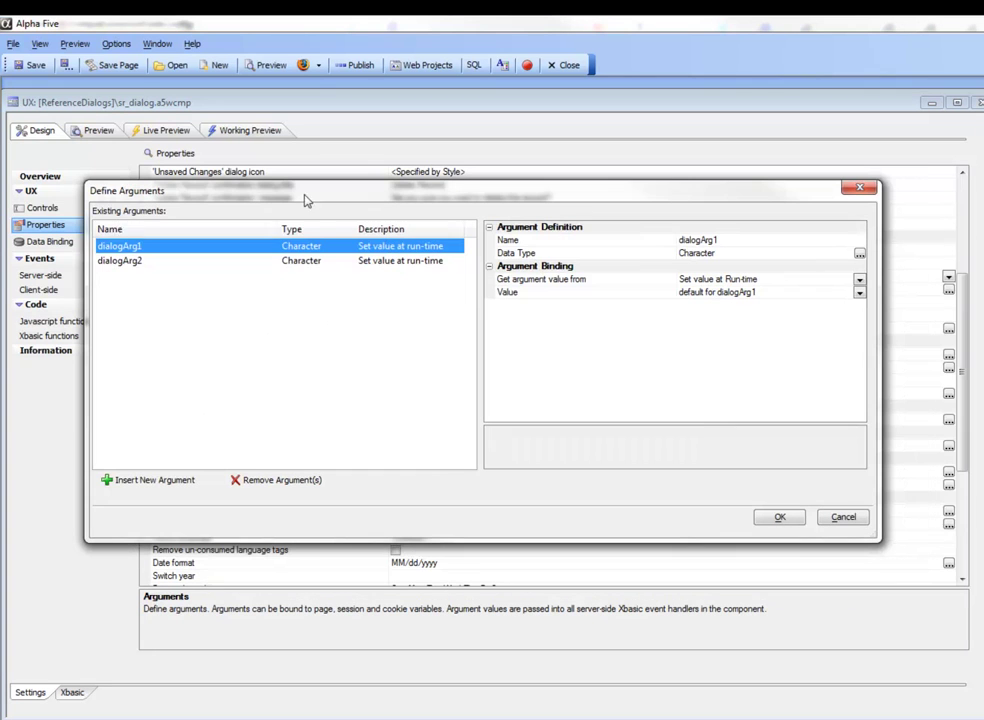
{"action": "left_click", "coordinate": [134, 265]}
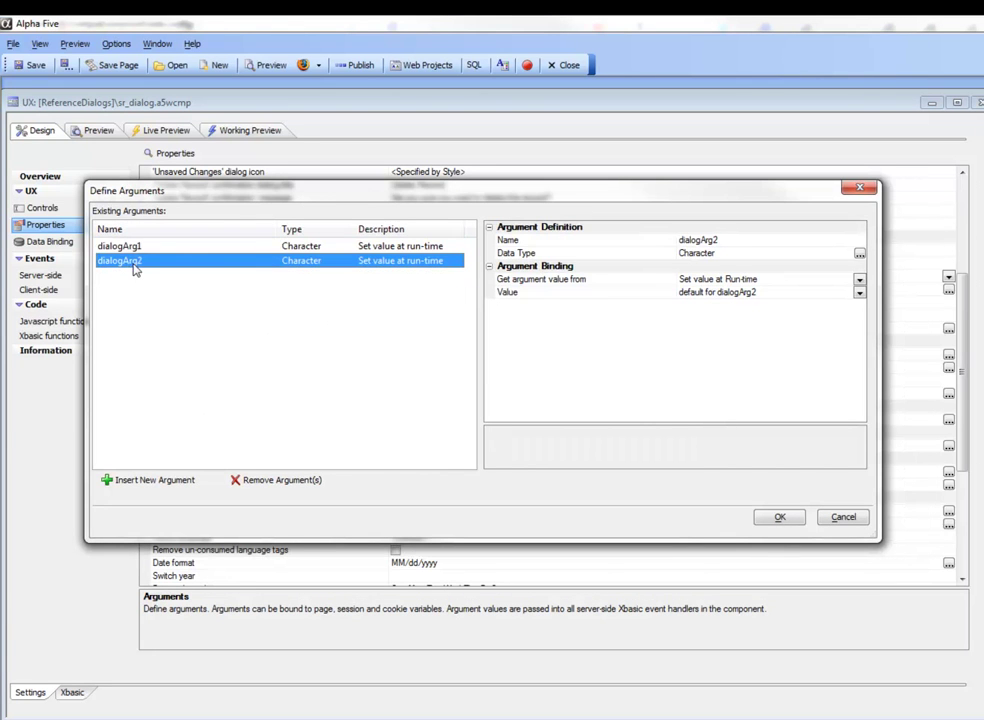
{"action": "left_click", "coordinate": [322, 246]}
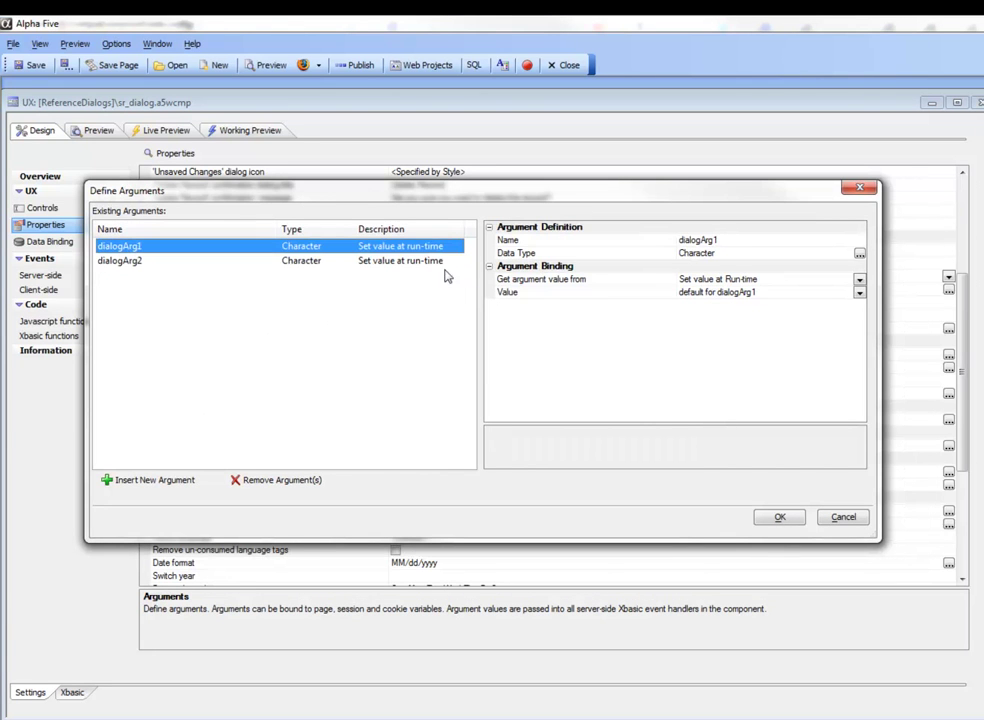
{"action": "left_click", "coordinate": [779, 517]}
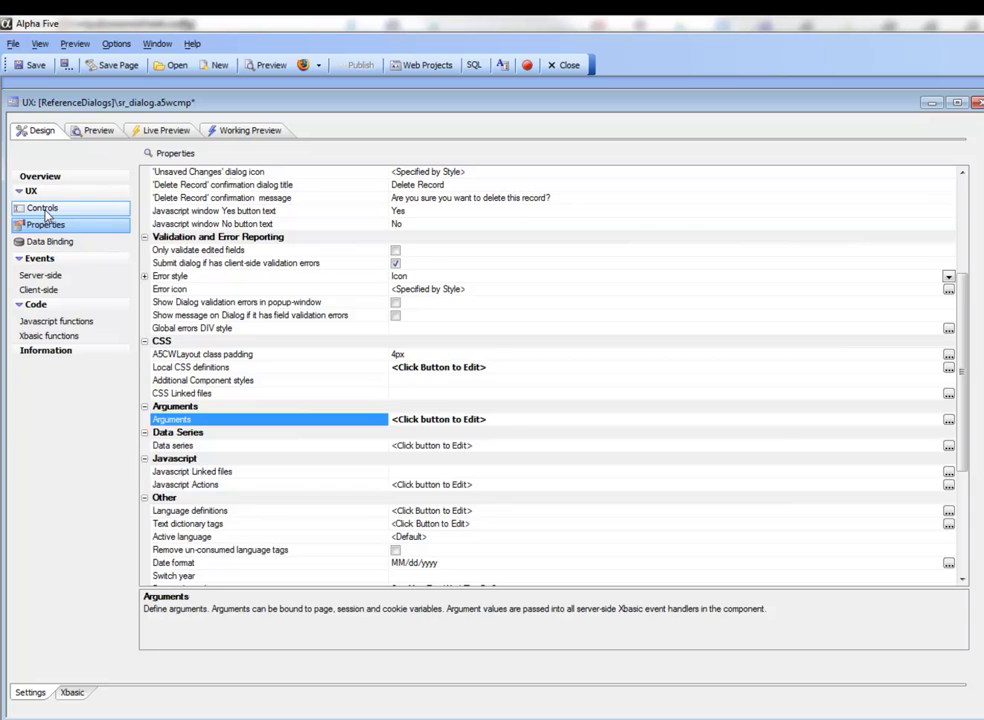
- Inspect how the default values of control1 and control2 are bound to arguments, enlarging the property description to read it
{"action": "left_click", "coordinate": [42, 208]}
{"action": "left_click", "coordinate": [181, 186]}
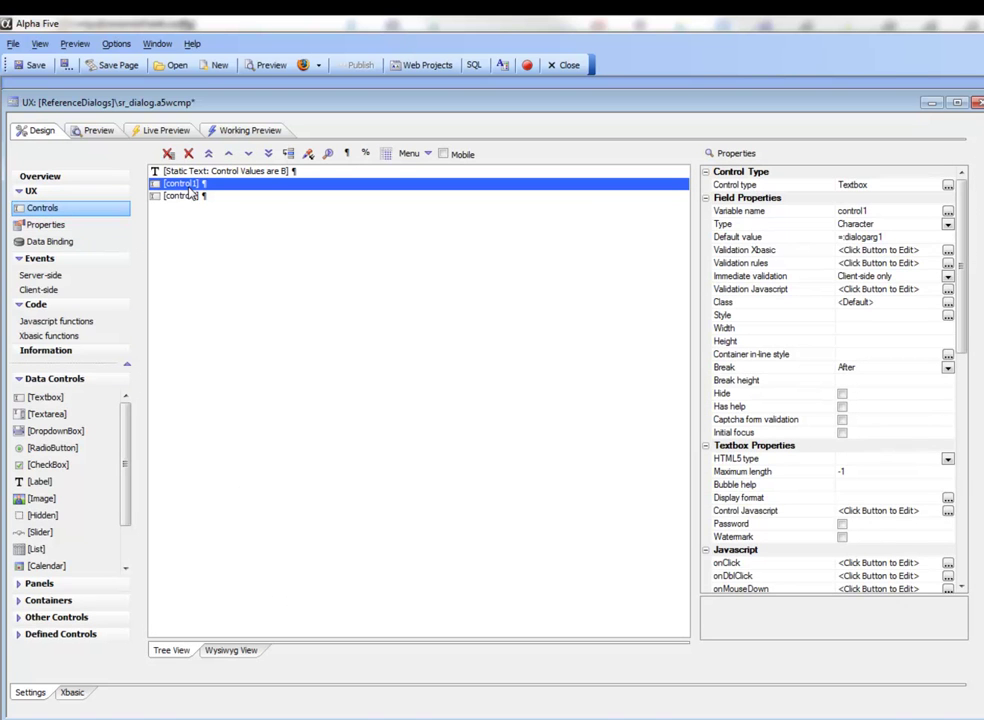
{"action": "left_click", "coordinate": [760, 239]}
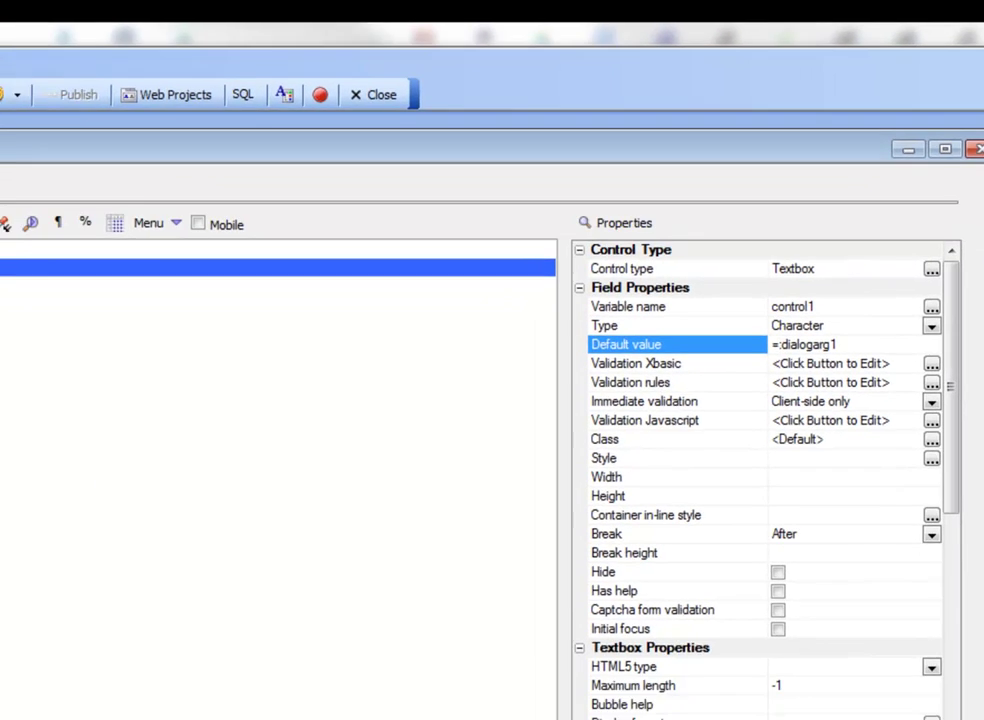
{"action": "left_click", "coordinate": [203, 198]}
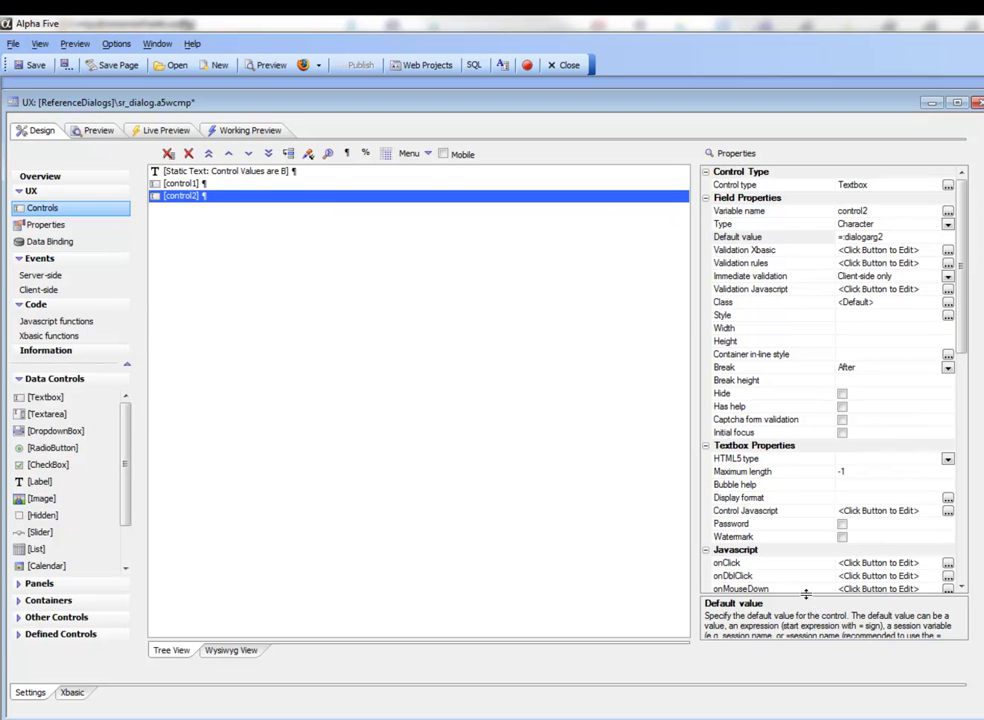
{"action": "left_click_drag", "start_coordinate": [806, 595], "coordinate": [804, 509]}
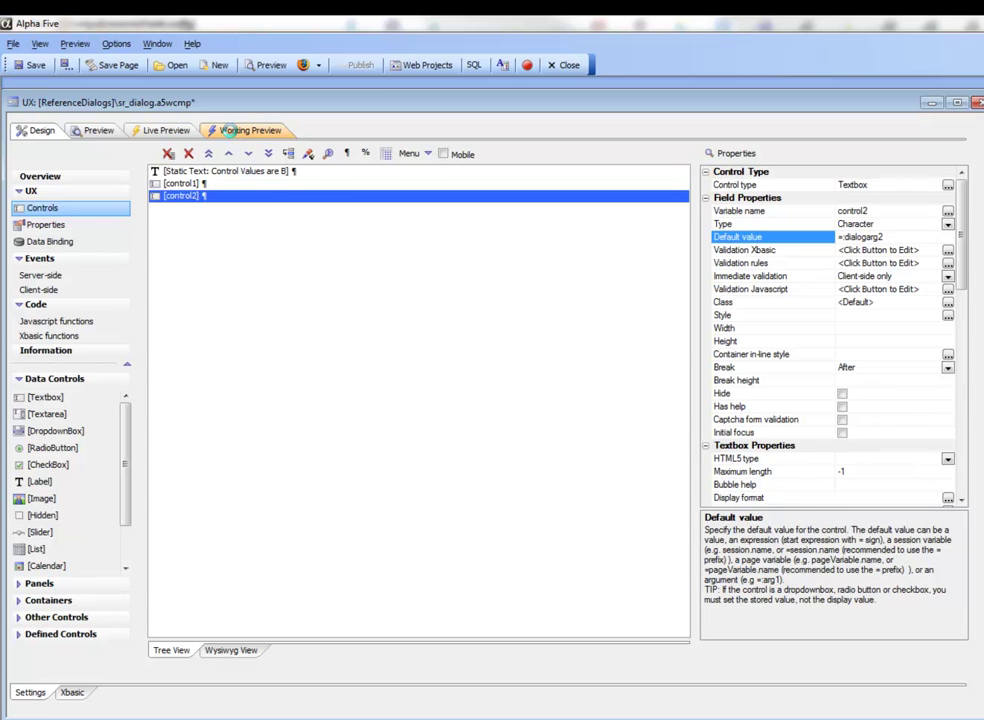
- Run sr_dialog in Working Preview, save the component and close it
{"action": "left_click", "coordinate": [232, 134]}
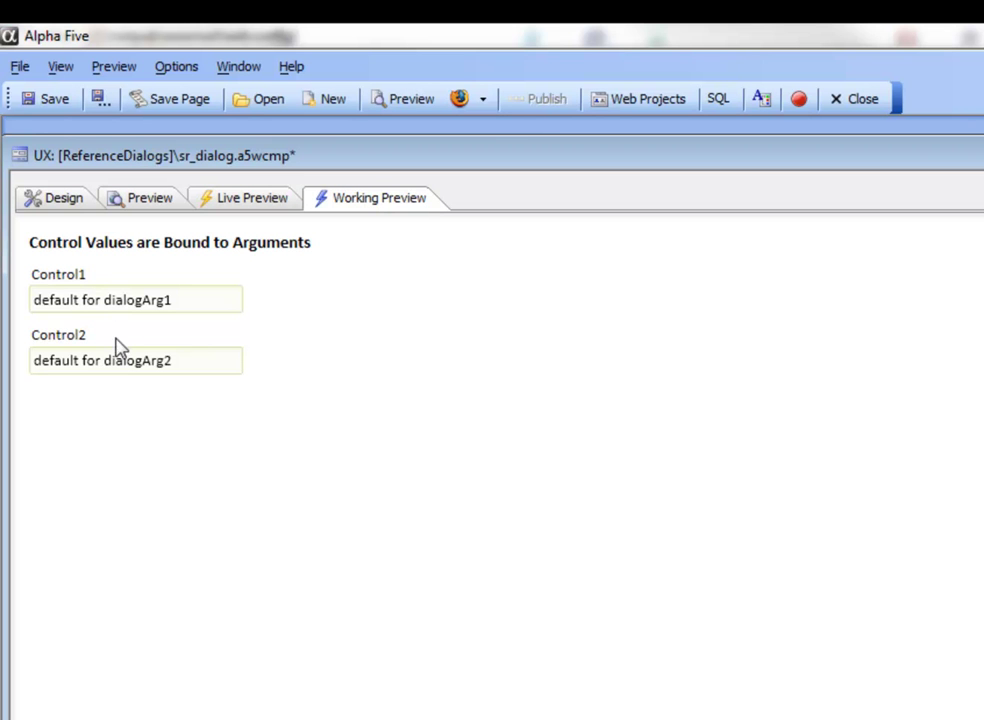
{"action": "left_click", "coordinate": [48, 98]}
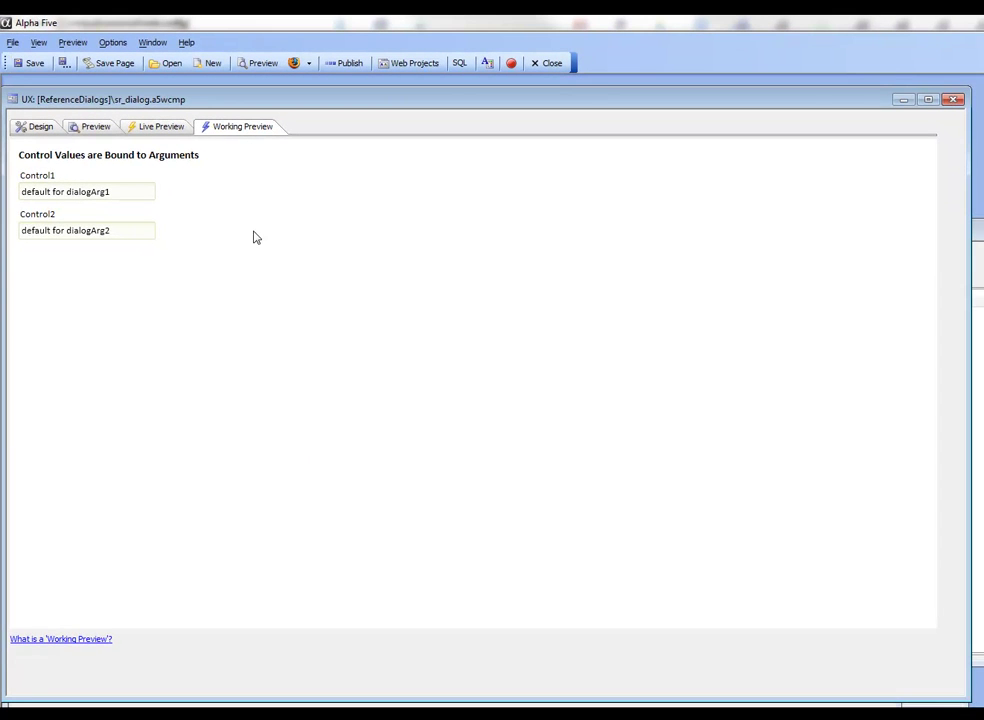
{"action": "left_click", "coordinate": [953, 100]}
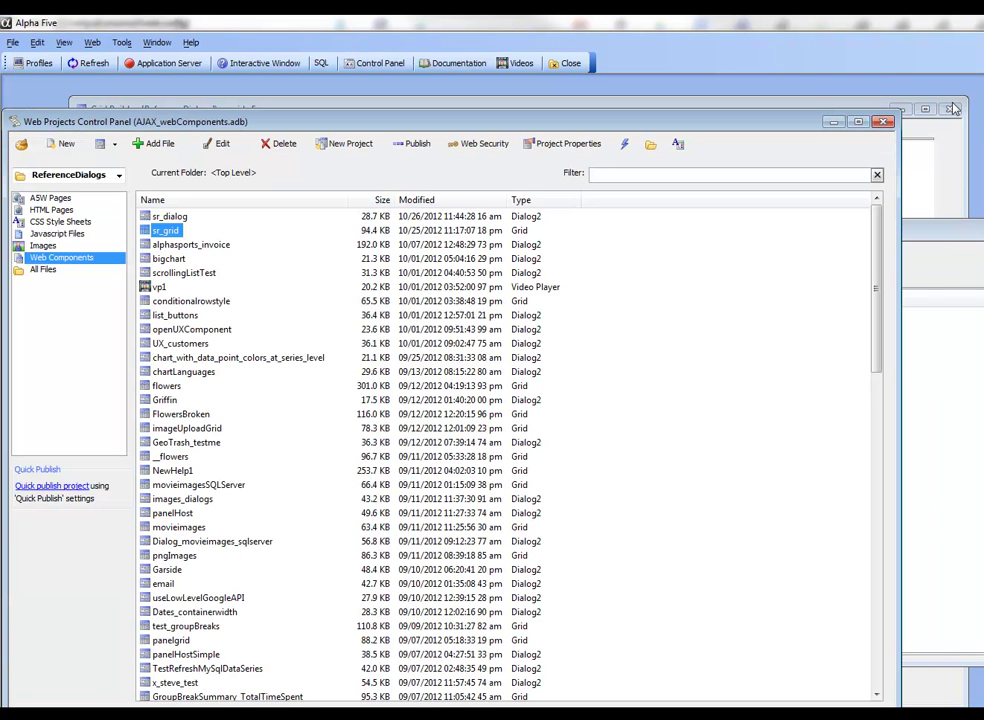
- Open the sr_grid component from the web components list and show its design
{"action": "key", "text": "Up"}
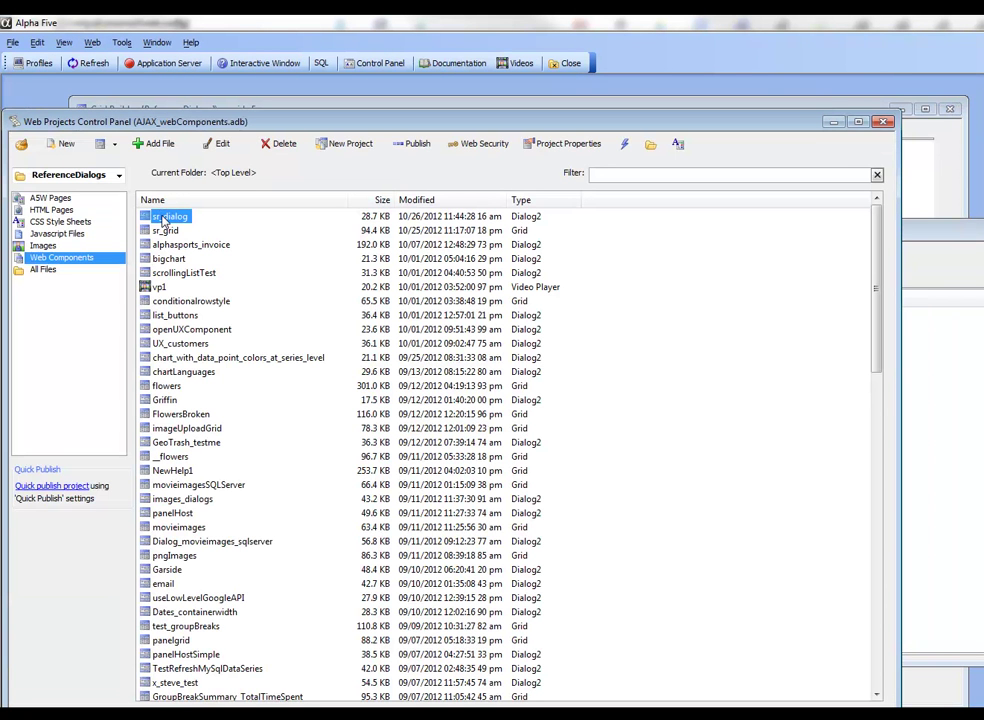
{"action": "key", "text": "Return"}
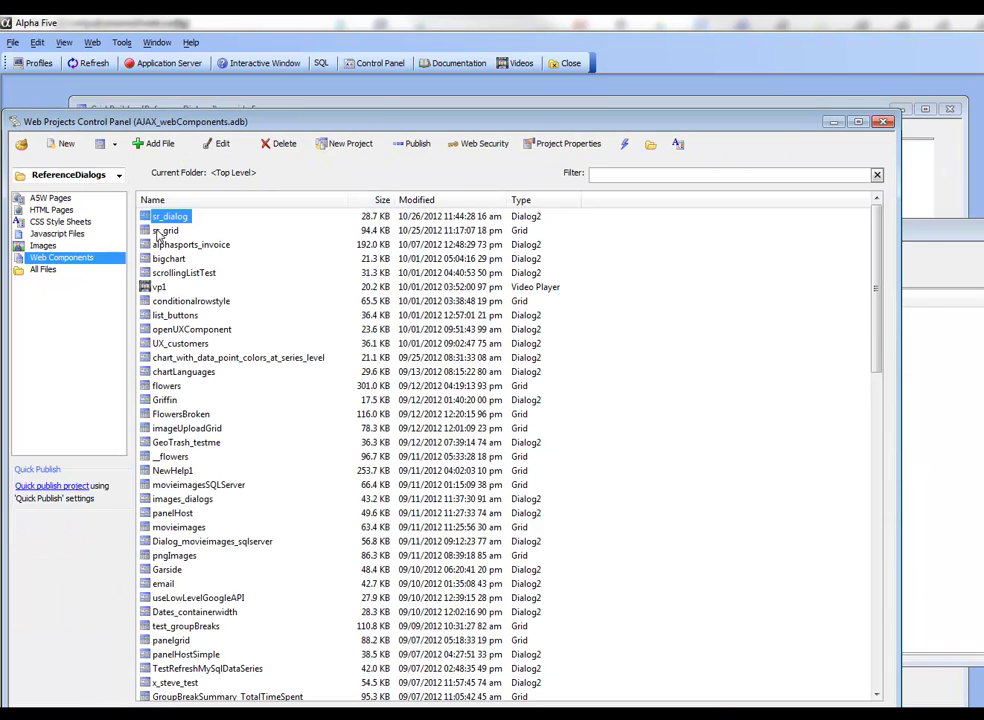
{"action": "double_click", "coordinate": [157, 232]}
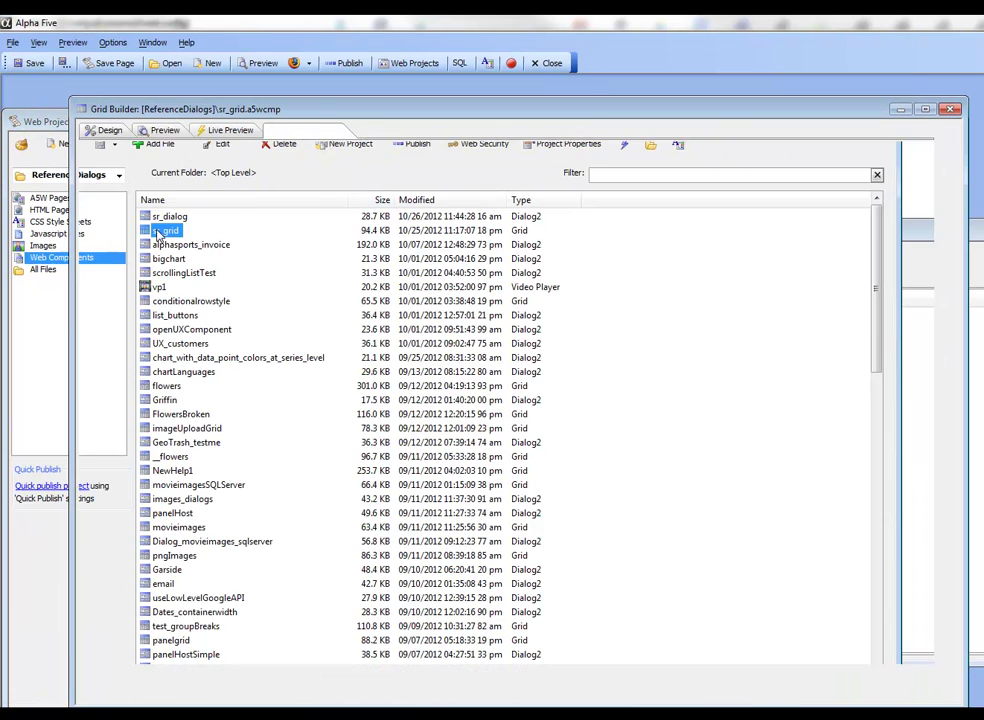
{"action": "left_click", "coordinate": [104, 130]}
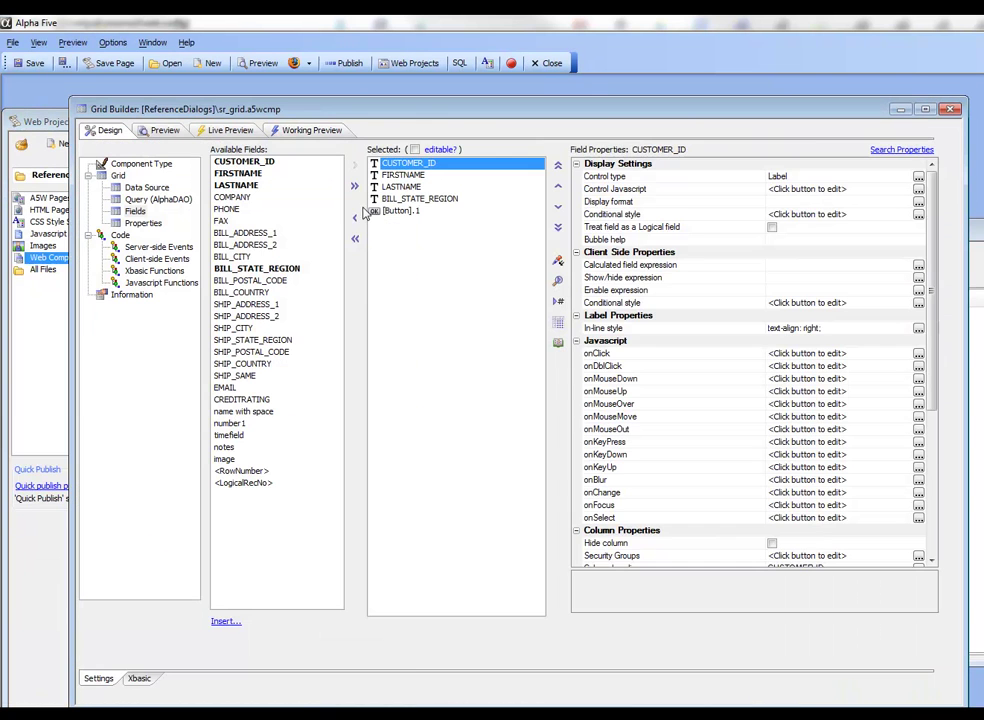
- Open the Open UX Component action in the grid button's onClick event and widen the property name column
{"action": "left_click", "coordinate": [395, 213]}
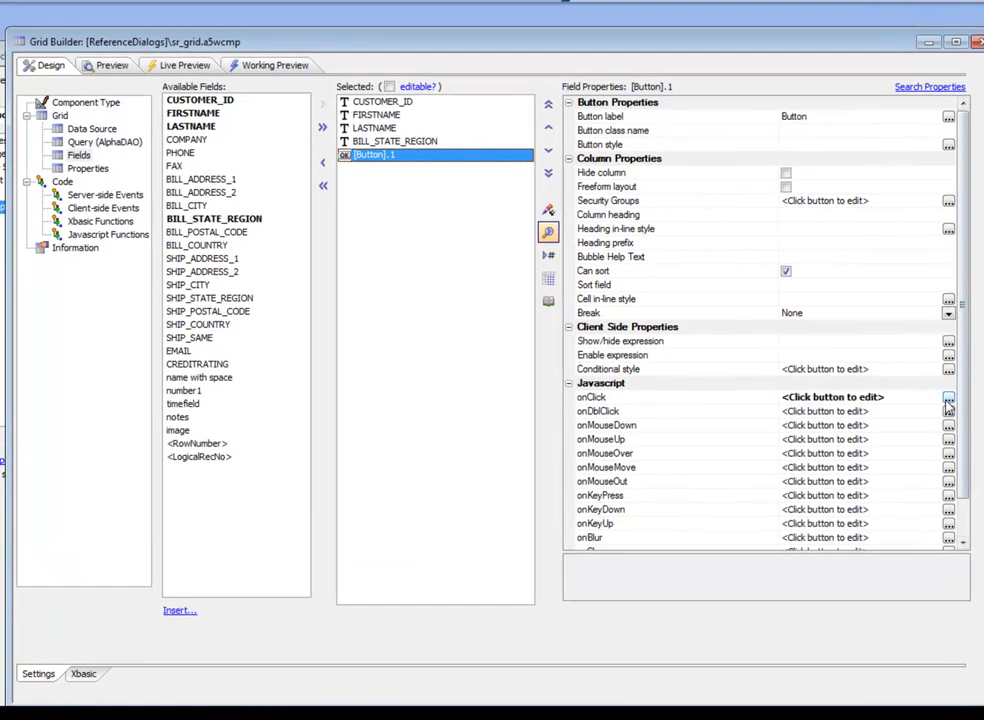
{"action": "left_click", "coordinate": [918, 430]}
{"action": "left_click", "coordinate": [433, 123]}
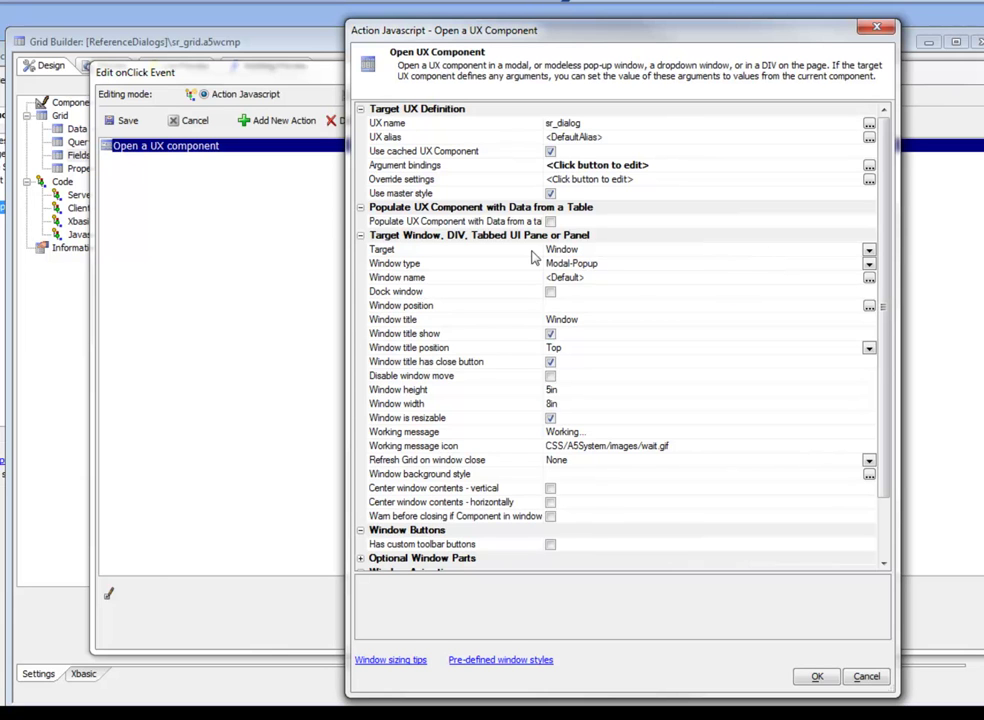
{"action": "left_click_drag", "start_coordinate": [542, 110], "coordinate": [590, 109]}
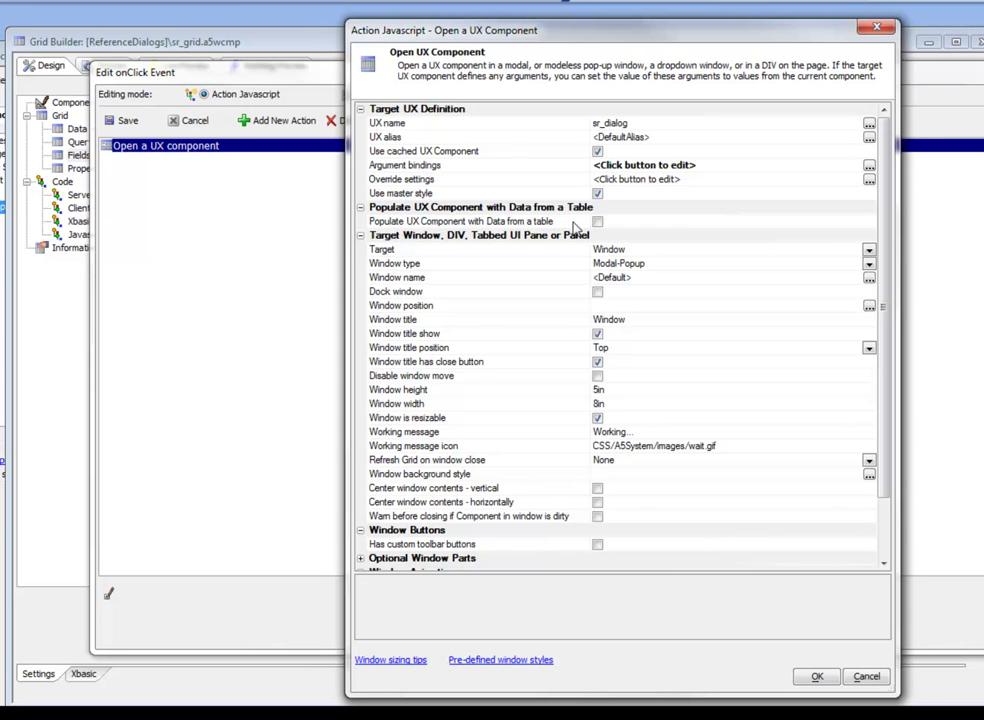
- Review the action's argument bindings for dialogArg1 and dialogArg2 and accept them
{"action": "double_click", "coordinate": [506, 169]}
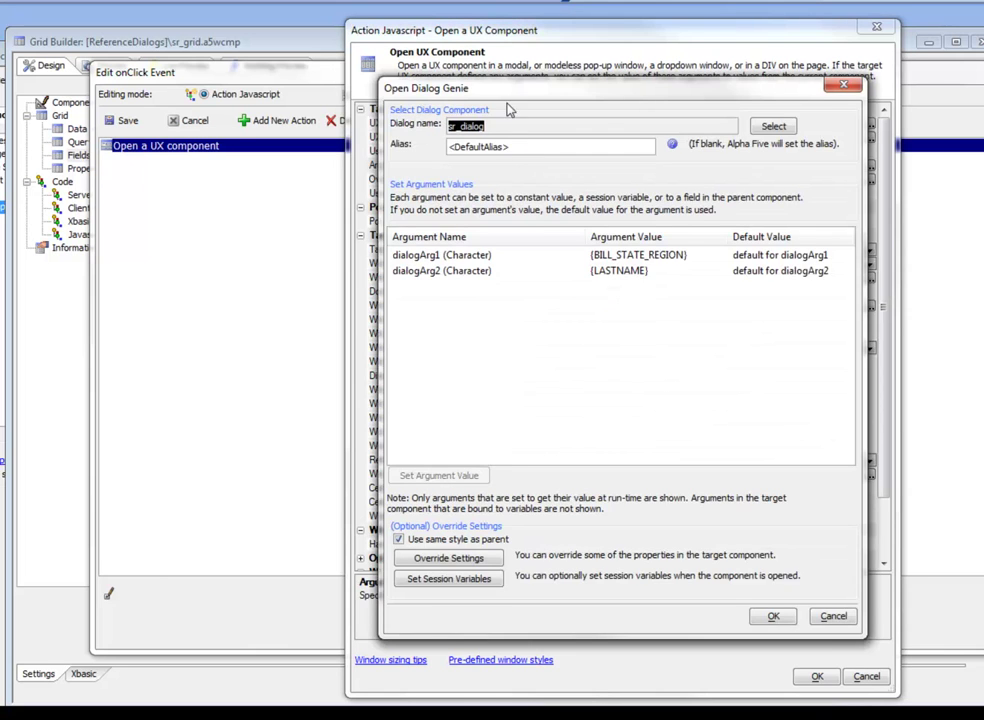
{"action": "left_click_drag", "start_coordinate": [512, 99], "coordinate": [410, 138]}
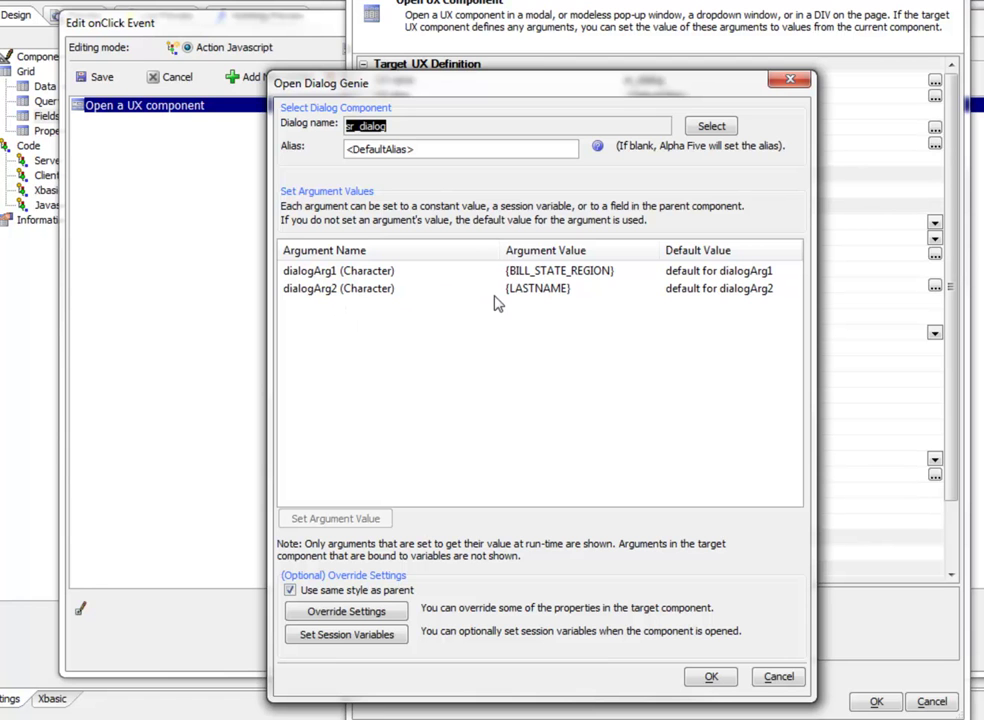
{"action": "left_click", "coordinate": [711, 677]}
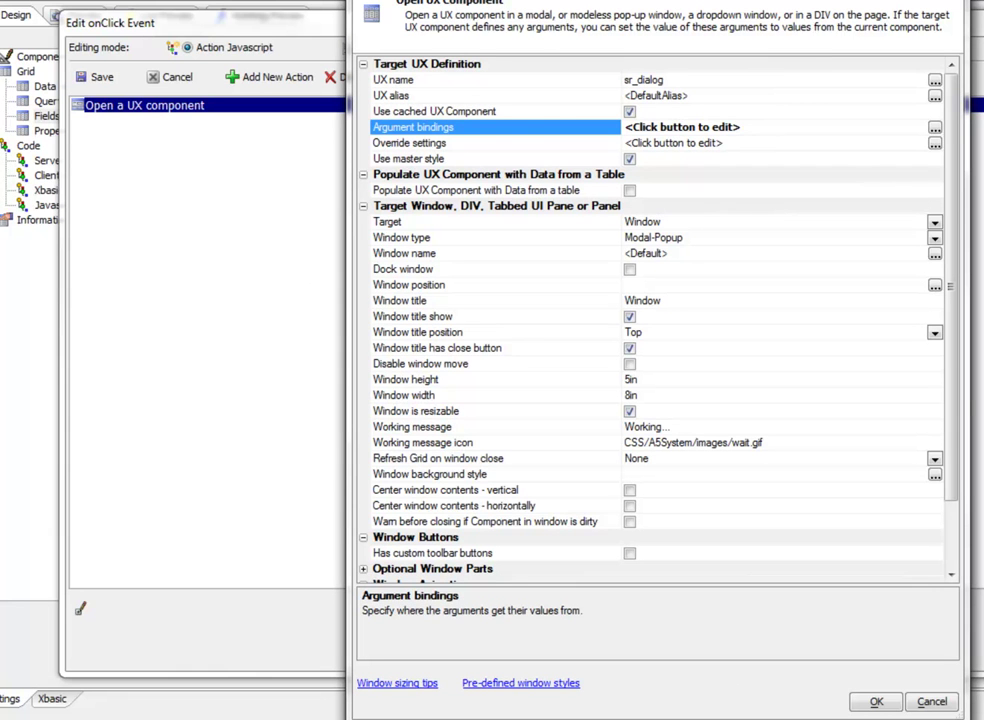
- Check the Use cached UX Component setting, close the action's settings and save the button's onClick event
{"action": "left_click", "coordinate": [492, 114]}
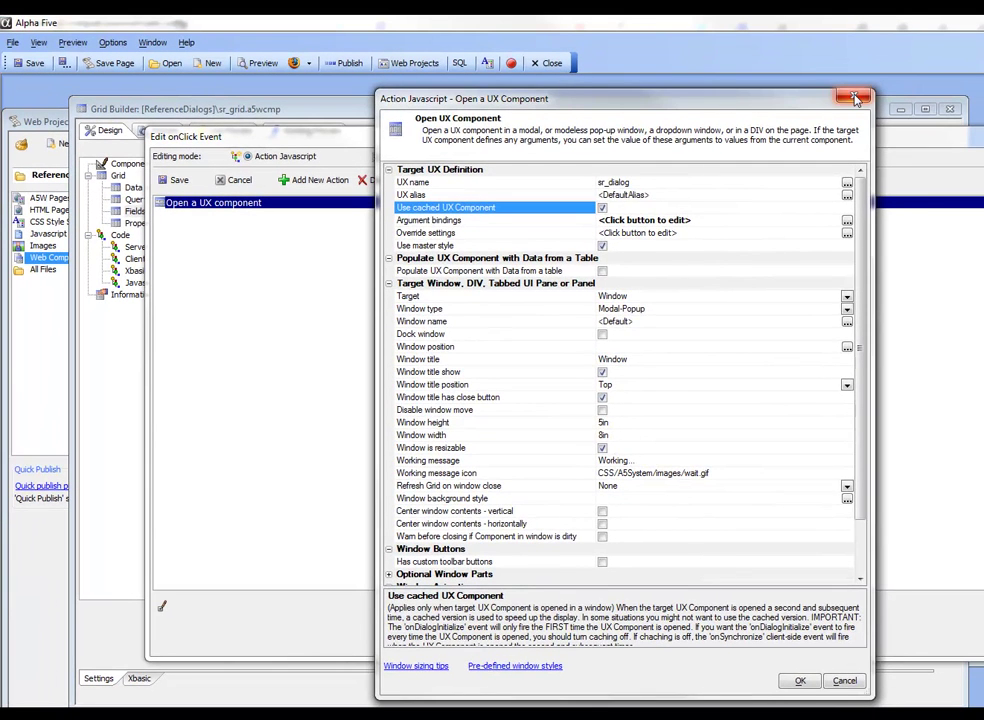
{"action": "left_click", "coordinate": [855, 98]}
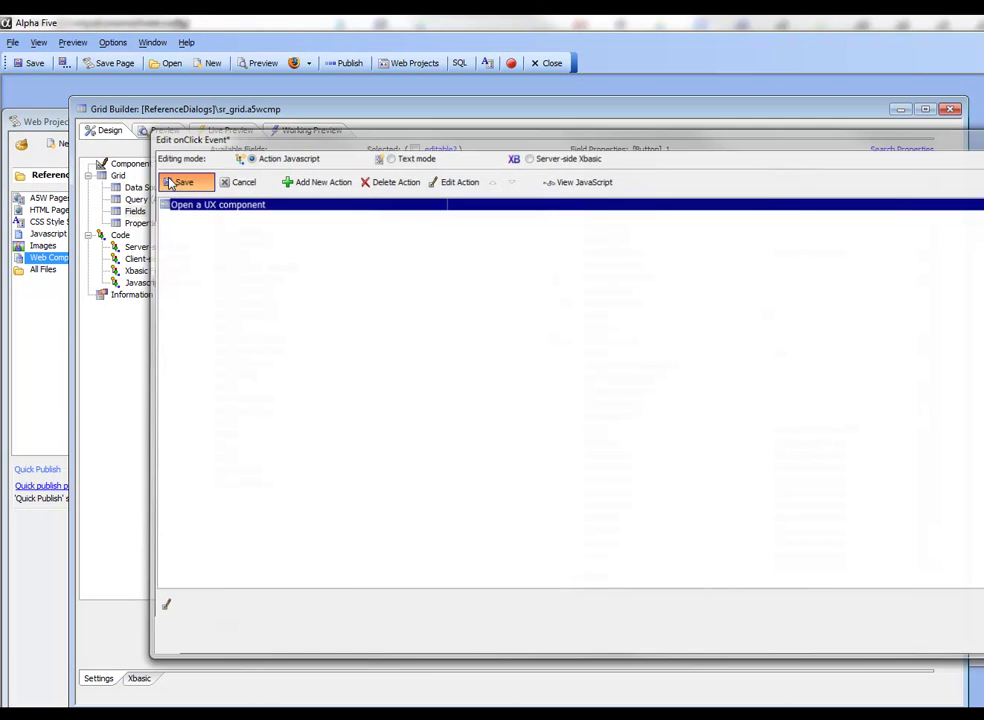
{"action": "left_click", "coordinate": [172, 182]}
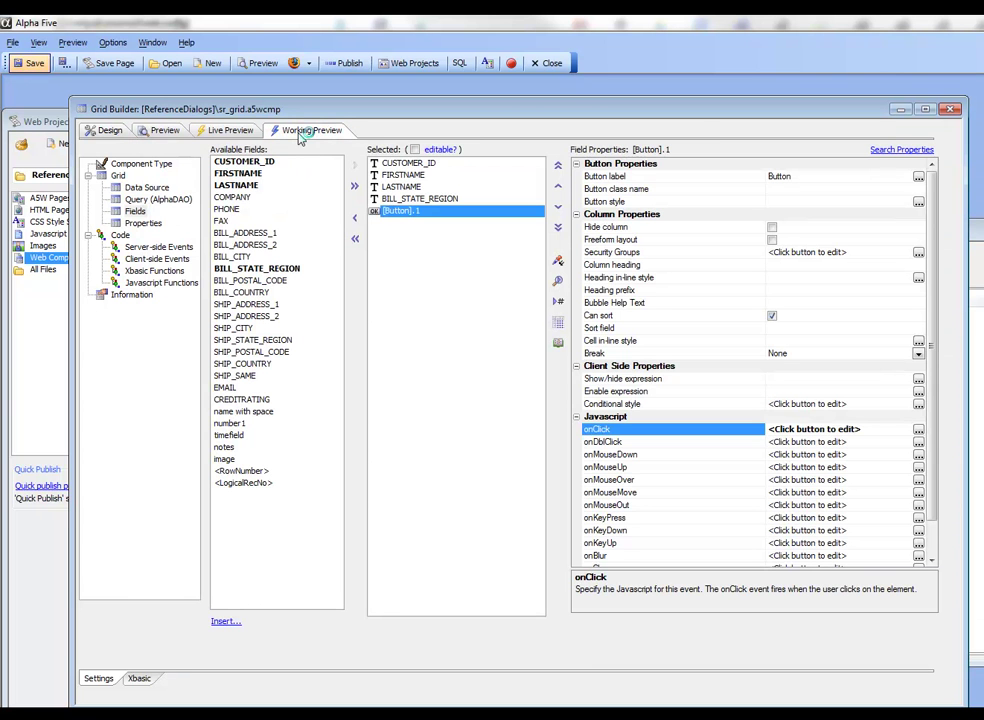
- Run the grid in Working Preview, open the dialog from the first row, move its window to compare values and close it
{"action": "left_click", "coordinate": [300, 131]}
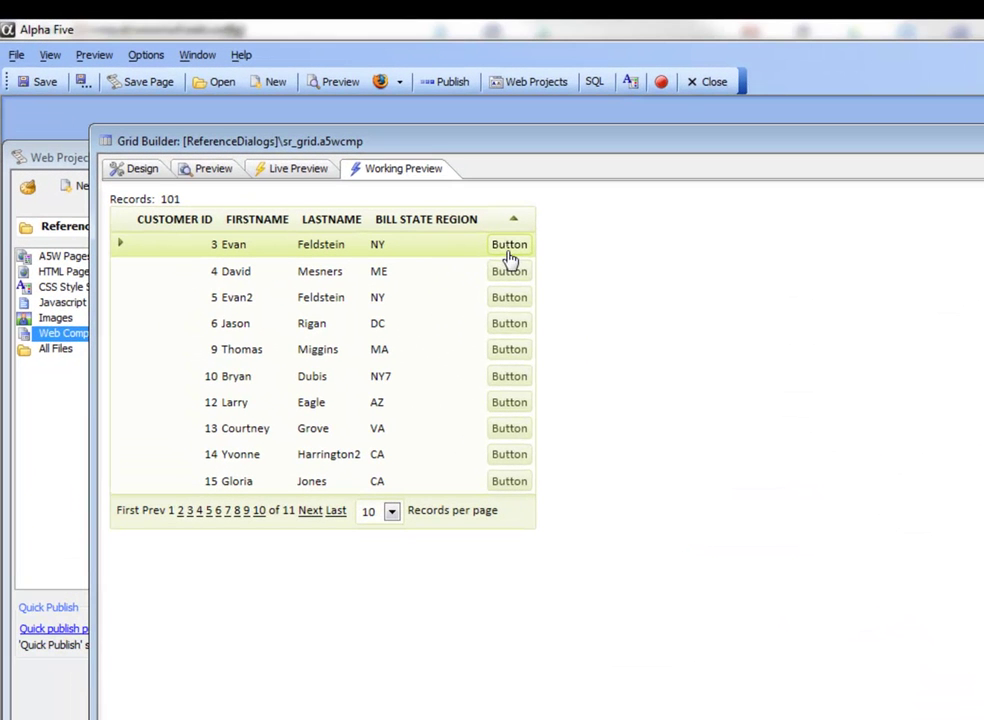
{"action": "left_click", "coordinate": [391, 192]}
{"action": "left_click", "coordinate": [510, 252]}
{"action": "left_click_drag", "start_coordinate": [489, 282], "coordinate": [657, 284]}
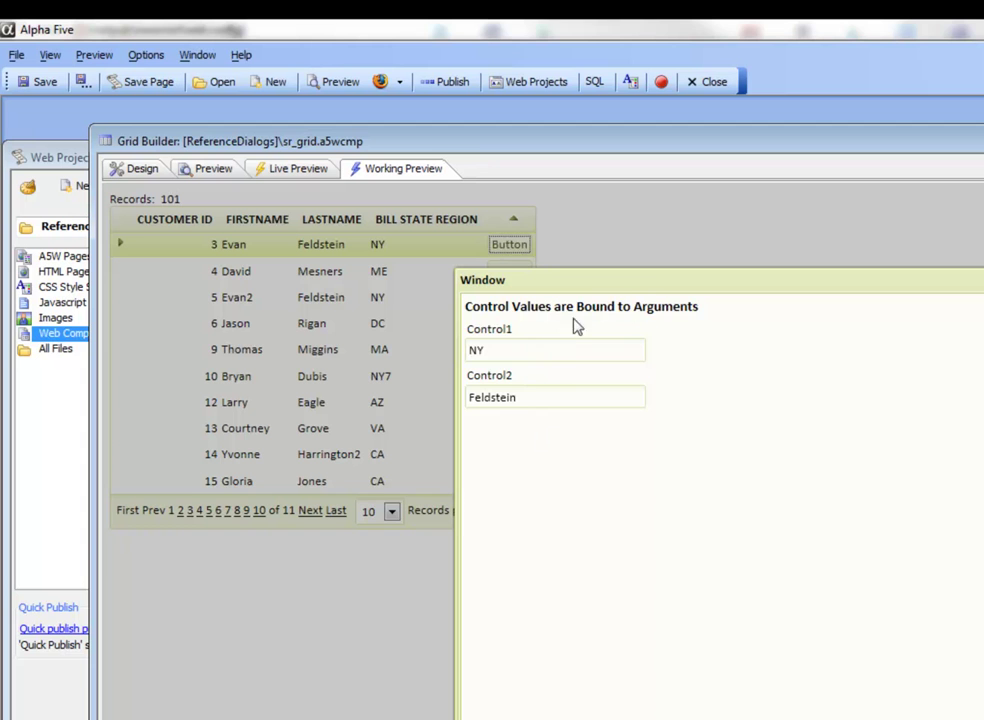
{"action": "left_click_drag", "start_coordinate": [641, 288], "coordinate": [530, 340]}
{"action": "left_click_drag", "start_coordinate": [634, 288], "coordinate": [524, 329]}
{"action": "left_click", "coordinate": [982, 322]}
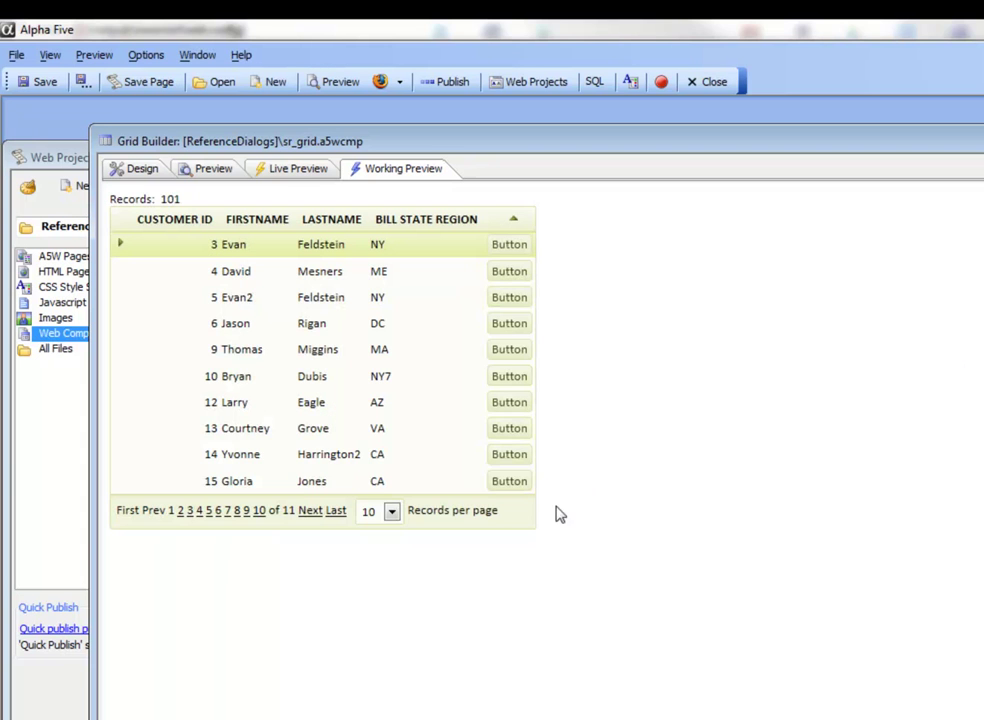
- Open the dialog from the VA customer's row and move its window to compare its values with the grid
{"action": "left_click", "coordinate": [515, 435]}
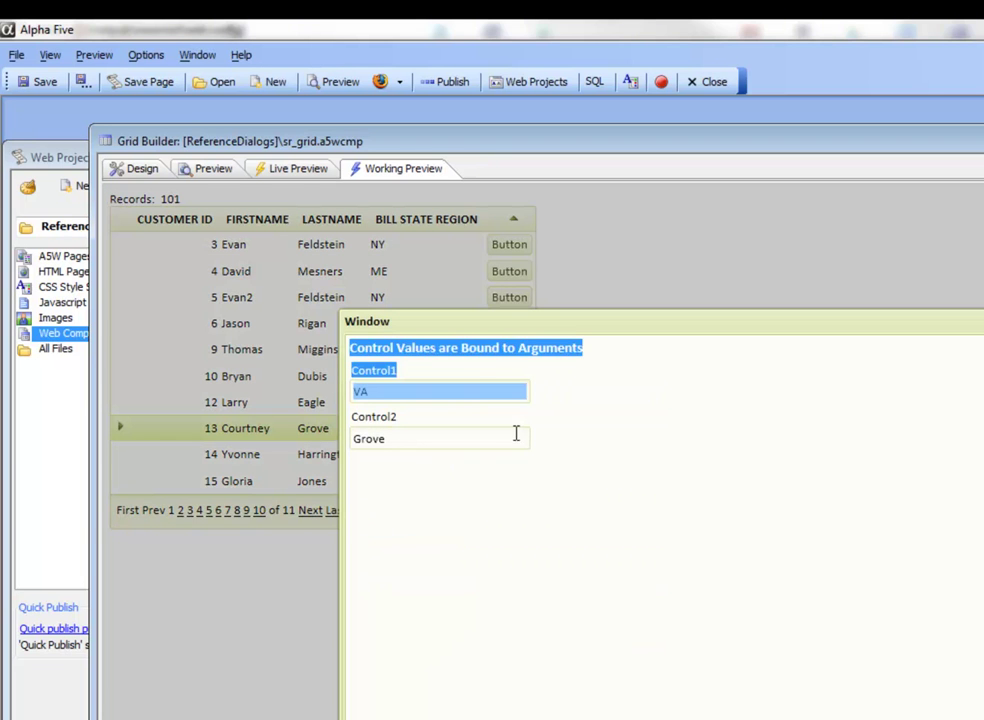
{"action": "left_click", "coordinate": [634, 440]}
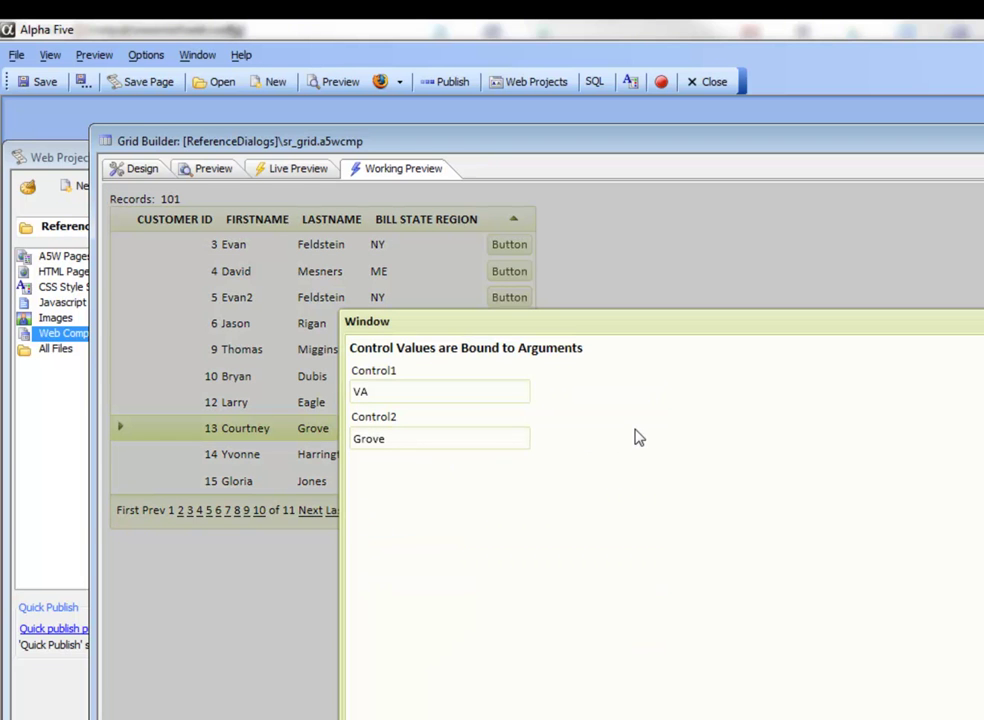
{"action": "left_click_drag", "start_coordinate": [468, 318], "coordinate": [605, 316]}
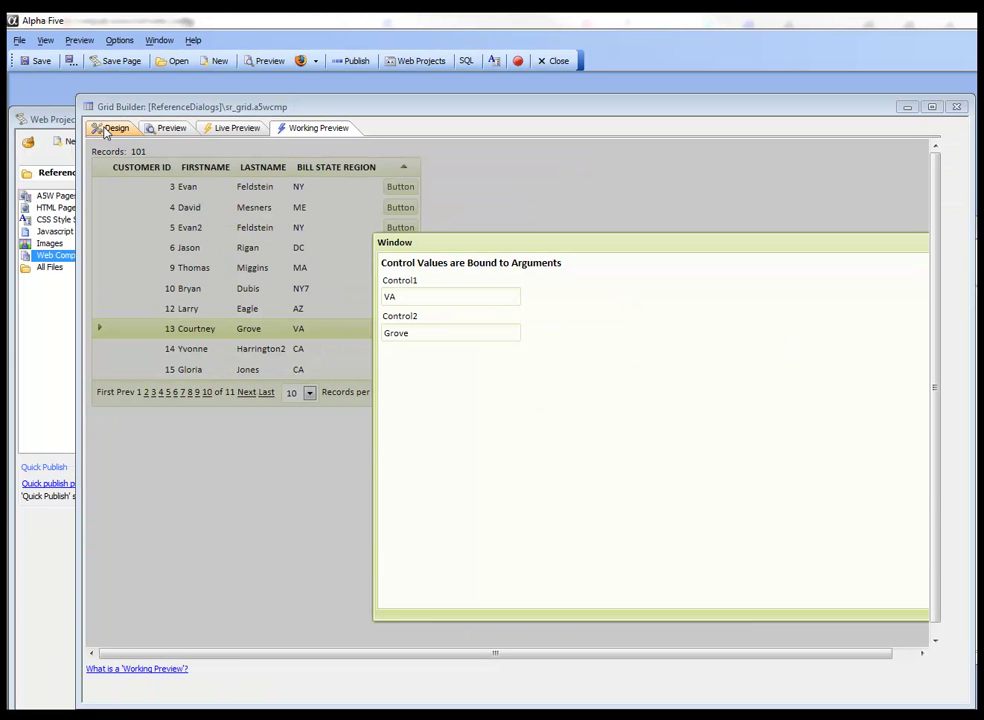
- Return the grid to Design mode, move its window aside and open the sr_dialog component for editing
{"action": "left_click", "coordinate": [113, 128]}
{"action": "left_click_drag", "start_coordinate": [210, 117], "coordinate": [400, 142]}
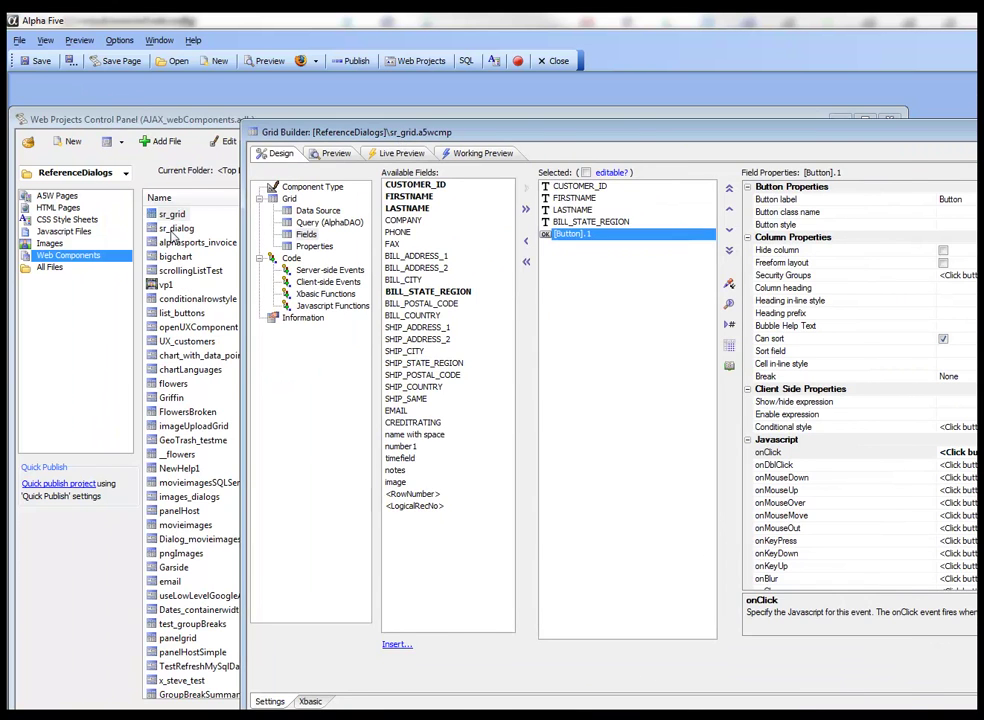
{"action": "left_click", "coordinate": [175, 229]}
{"action": "double_click", "coordinate": [172, 232]}
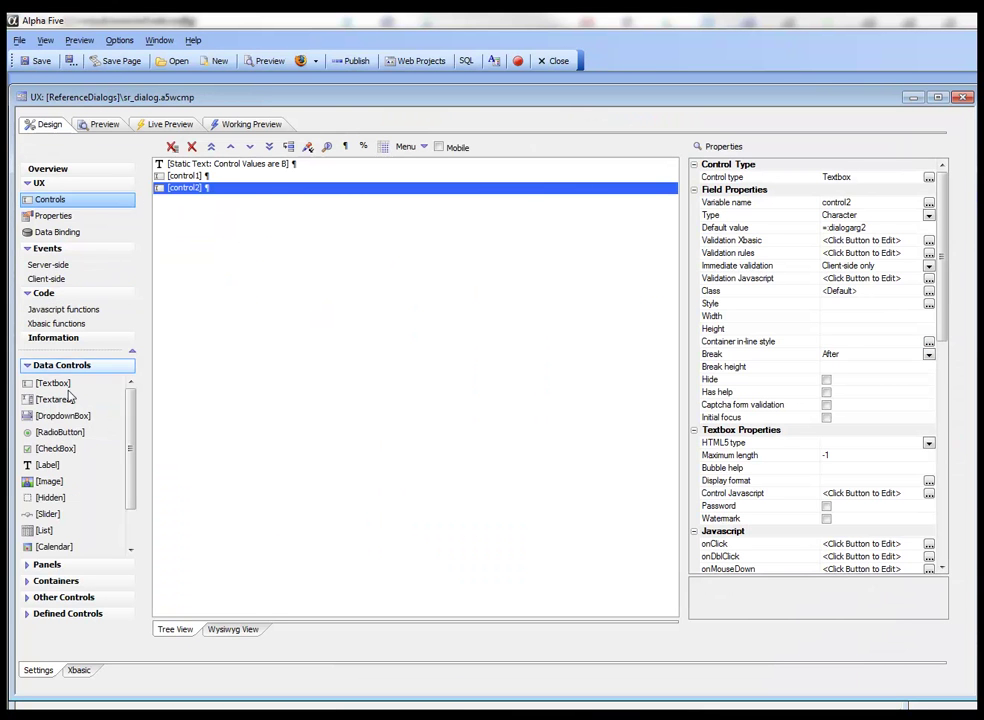
- Uncomment the alert in sr_dialog's client-side onSynchronizeDialog event and save the component
{"action": "left_click", "coordinate": [52, 280]}
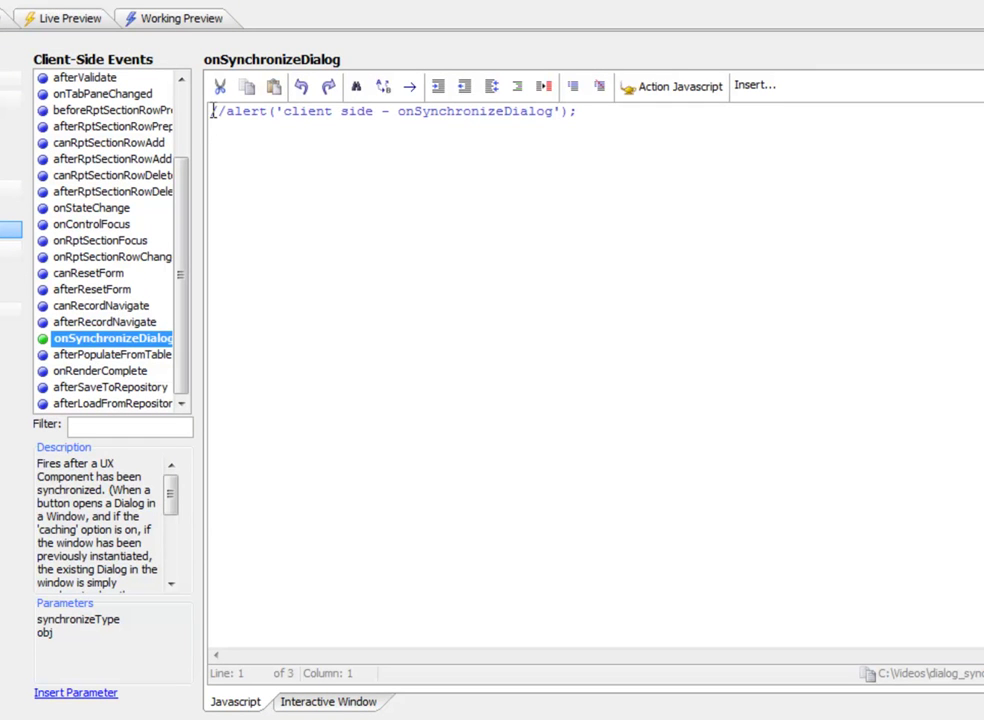
{"action": "key", "text": "Delete"}
{"action": "key", "text": "Delete"}
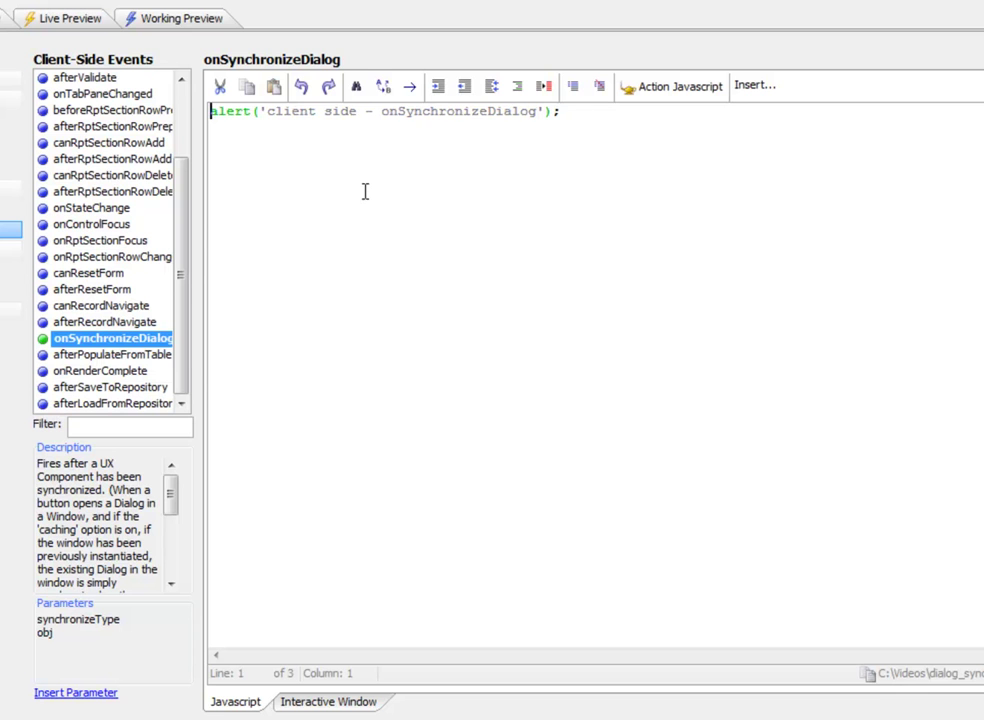
{"action": "left_click", "coordinate": [46, 42]}
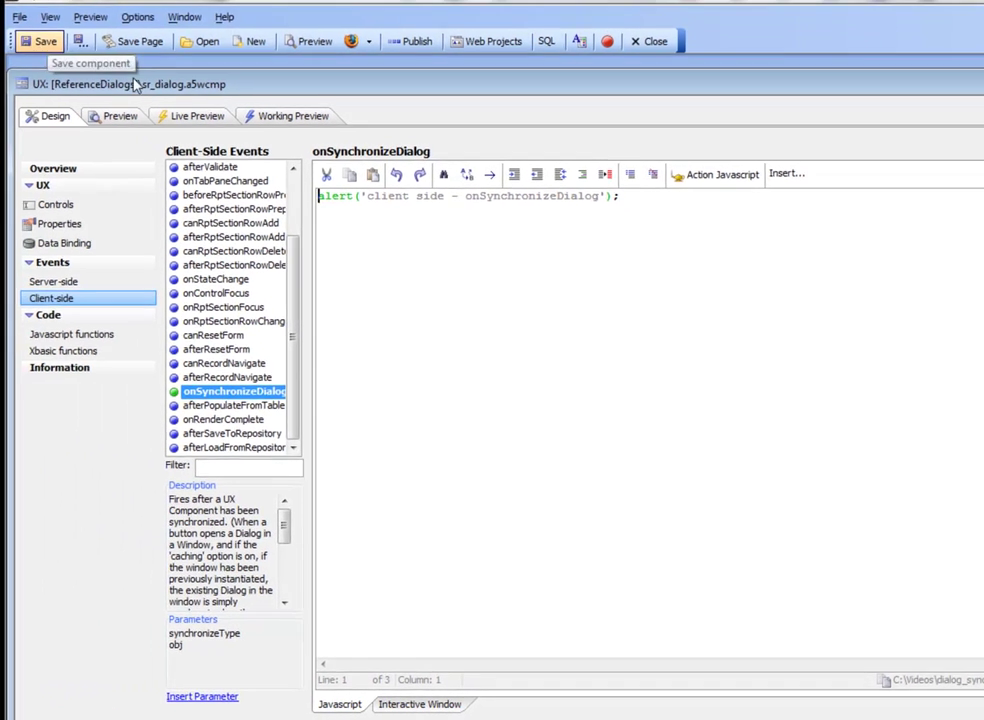
- Insert an "exit function" line above the e object comments in the server-side onSynchronize event and save the component
{"action": "left_click", "coordinate": [79, 281]}
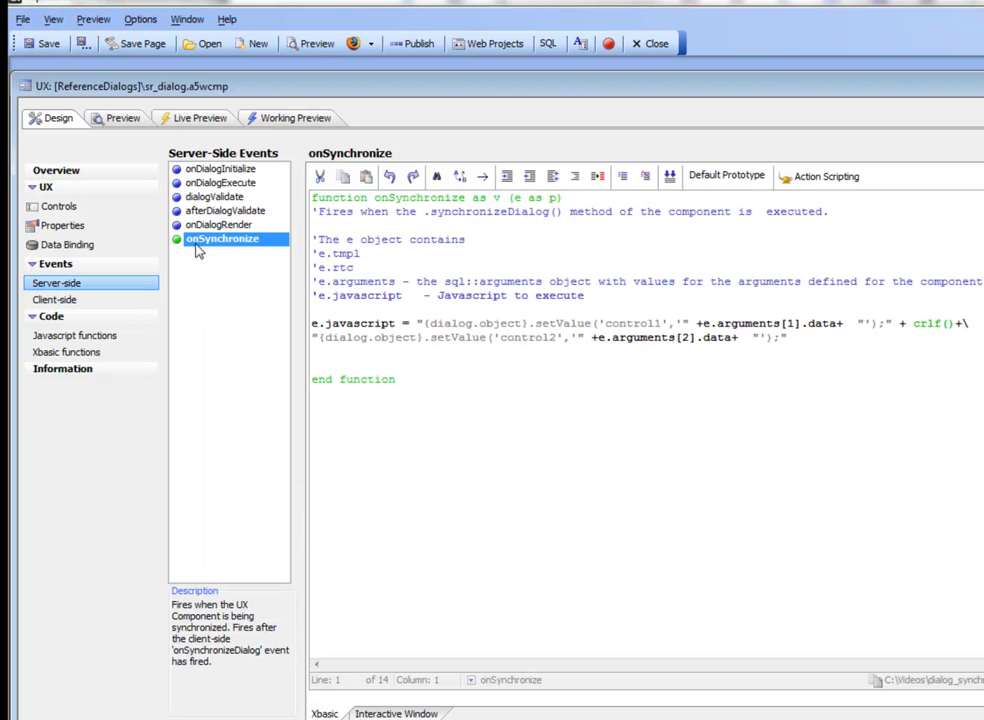
{"action": "left_click", "coordinate": [368, 222]}
{"action": "key", "text": "Return"}
{"action": "key", "text": "Return"}
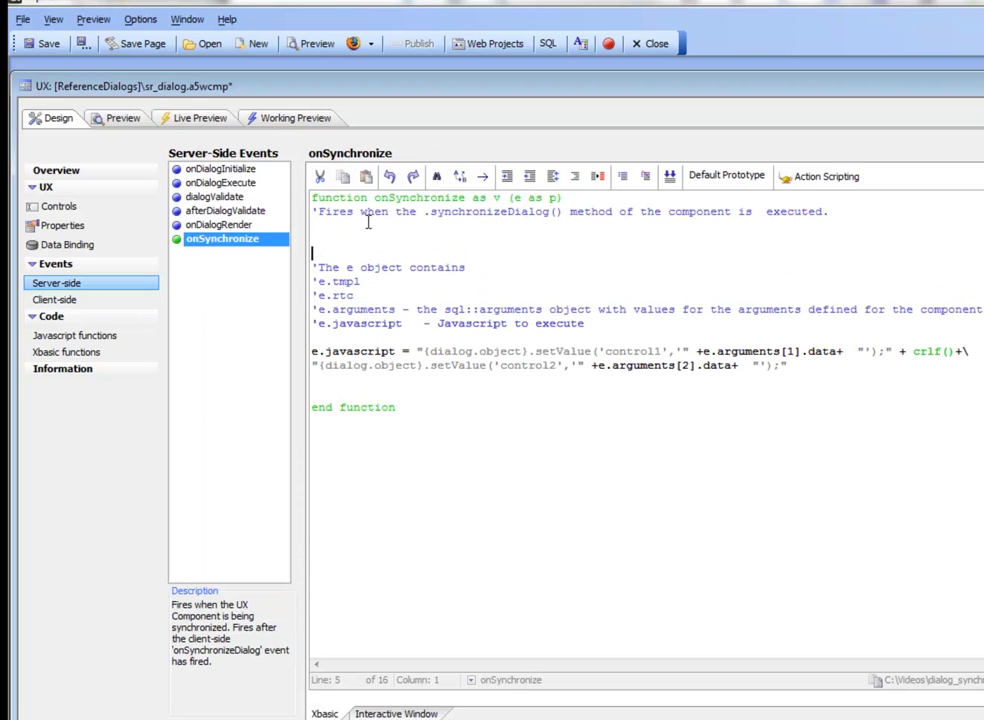
{"action": "key", "text": "Return"}
{"action": "type", "text": "exu"}
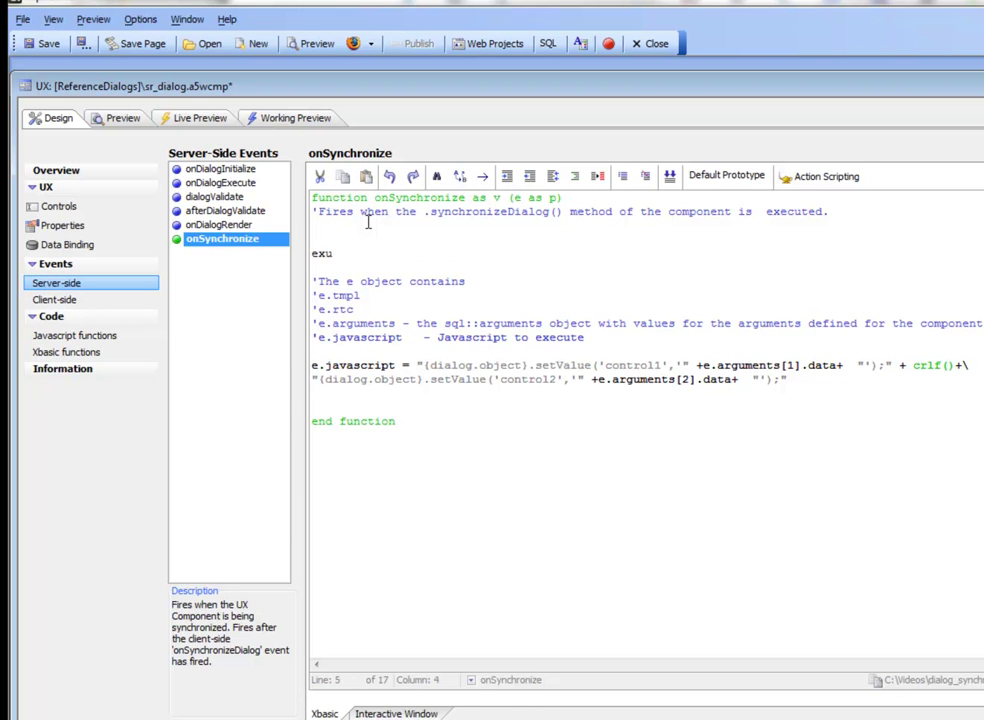
{"action": "key", "text": "BackSpace"}
{"action": "type", "text": "it"}
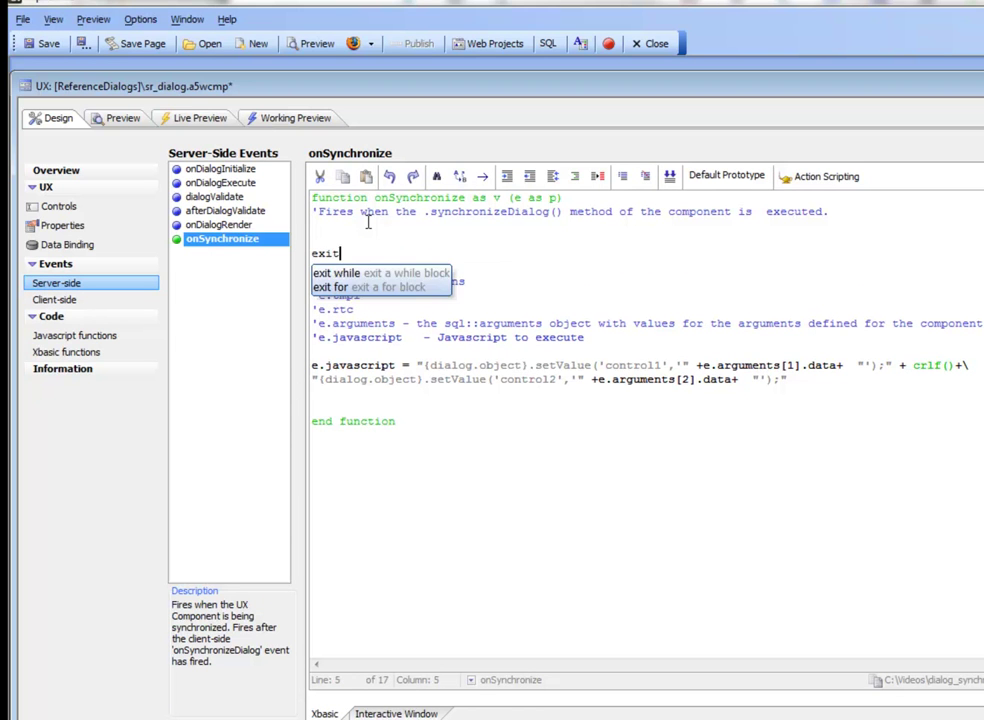
{"action": "type", "text": " function"}
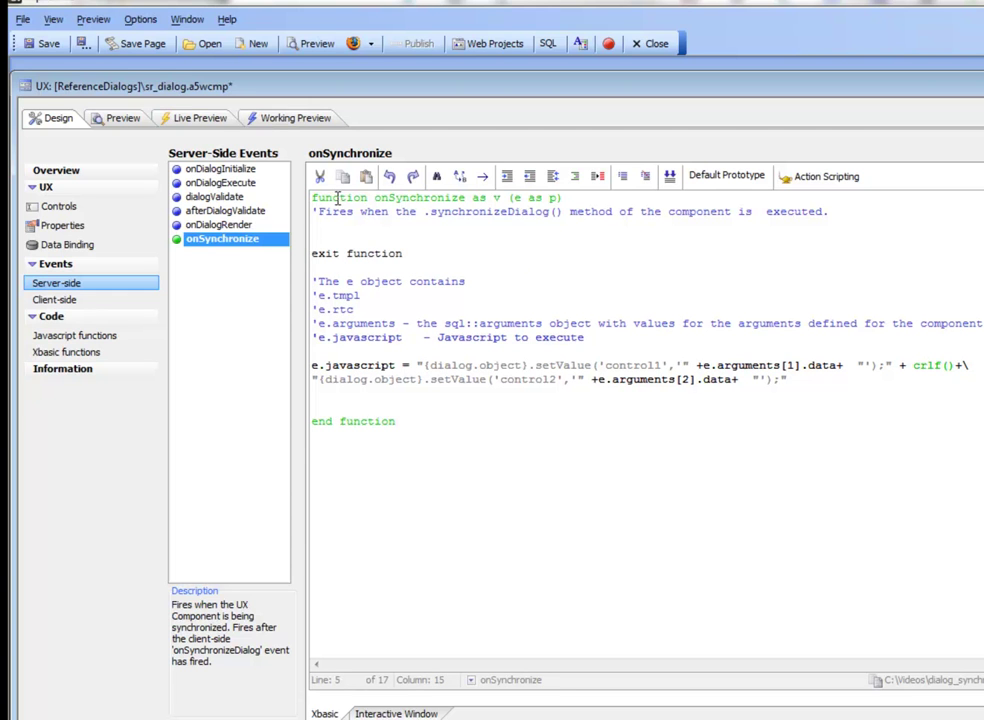
{"action": "left_click", "coordinate": [40, 45]}
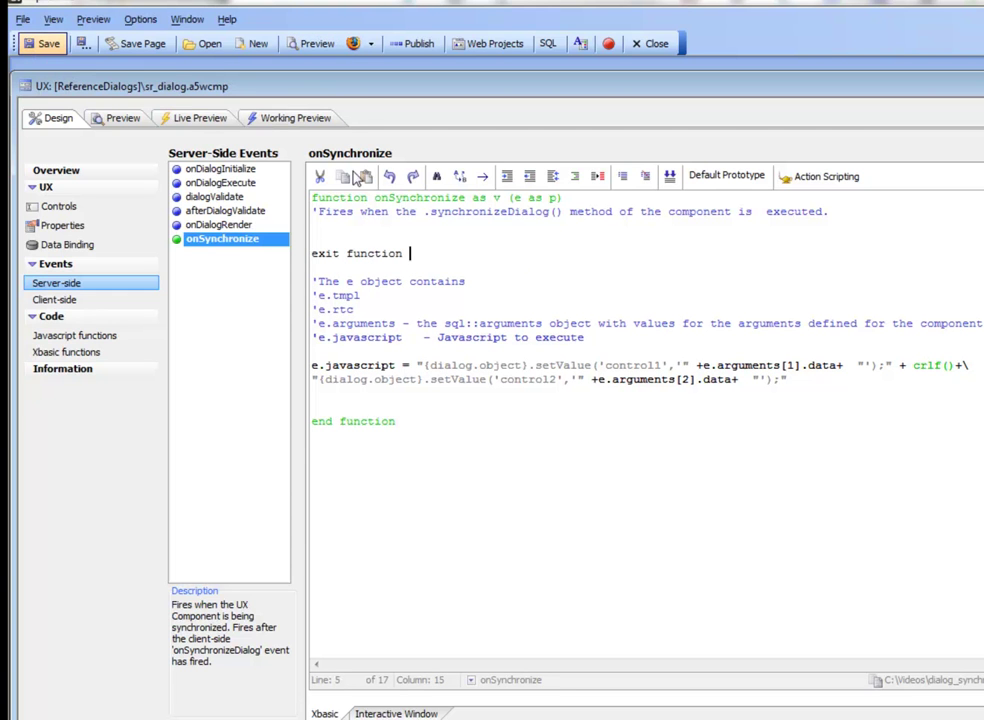
- Bring up the sr_grid builder, run it in Working Preview, open the dialog from the first row and close it
{"action": "left_click_drag", "start_coordinate": [404, 100], "coordinate": [568, 149]}
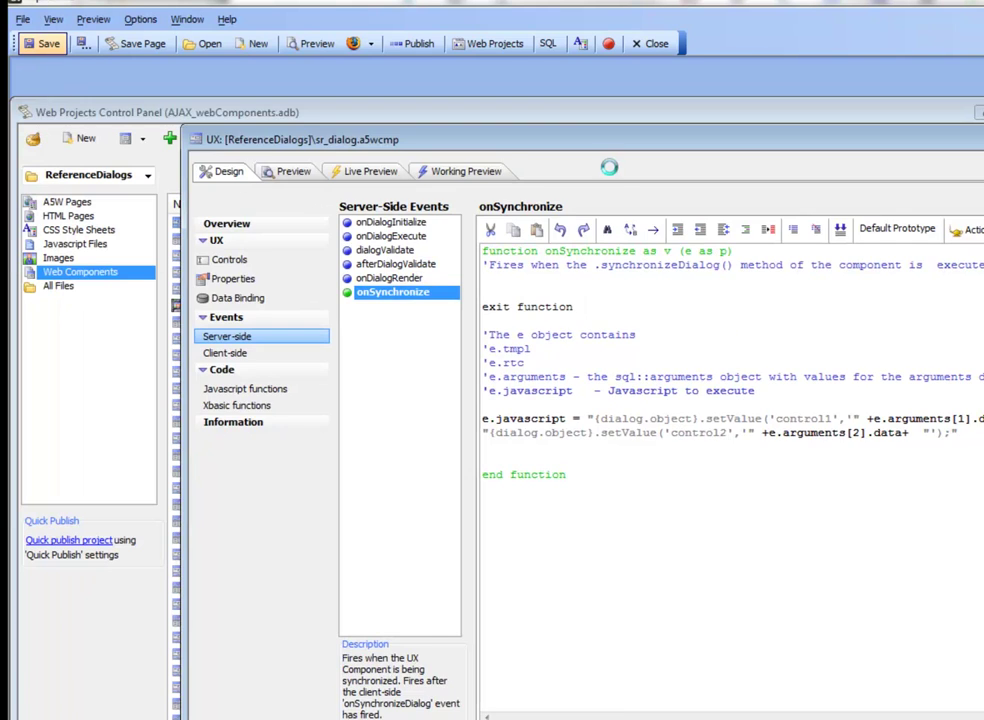
{"action": "left_click", "coordinate": [132, 115]}
{"action": "double_click", "coordinate": [201, 240]}
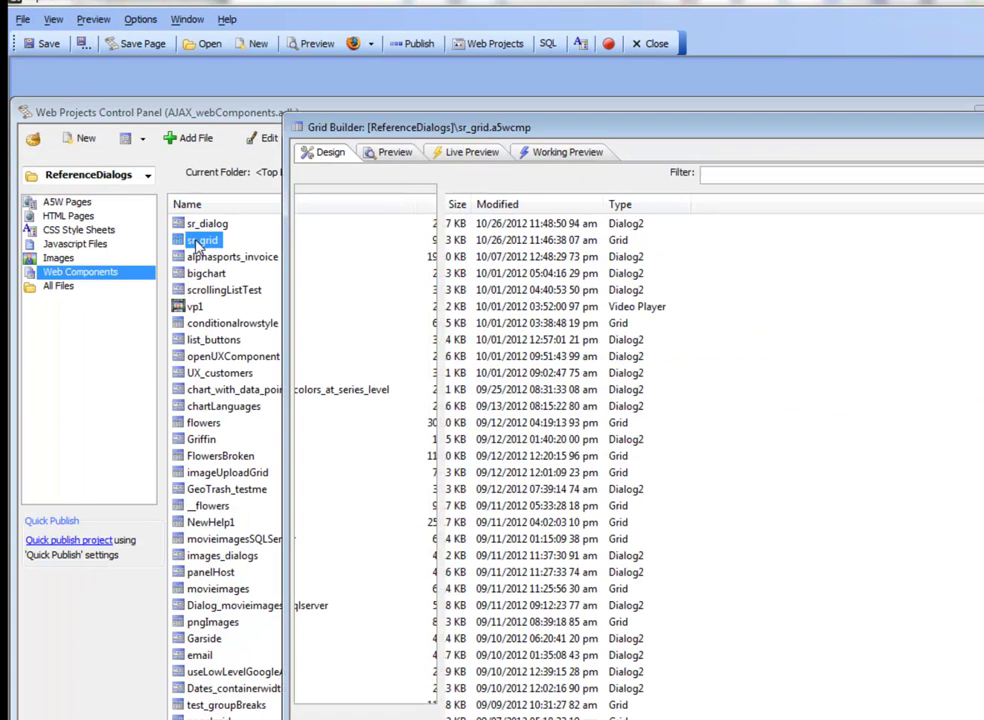
{"action": "left_click_drag", "start_coordinate": [476, 136], "coordinate": [279, 119]}
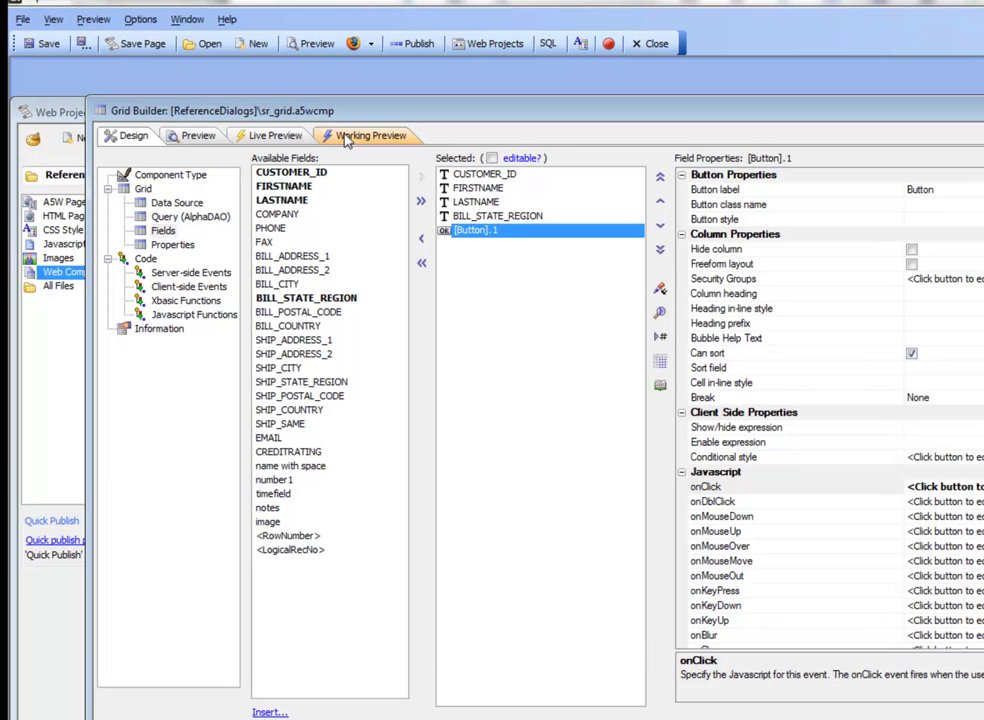
{"action": "left_click", "coordinate": [350, 141]}
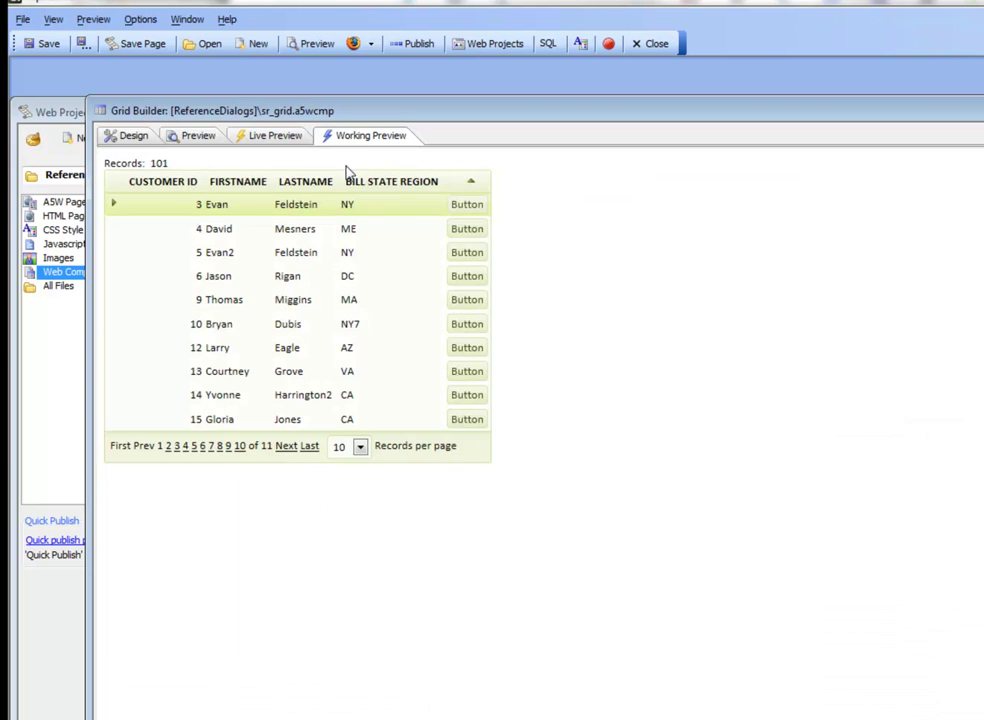
{"action": "left_click", "coordinate": [480, 208]}
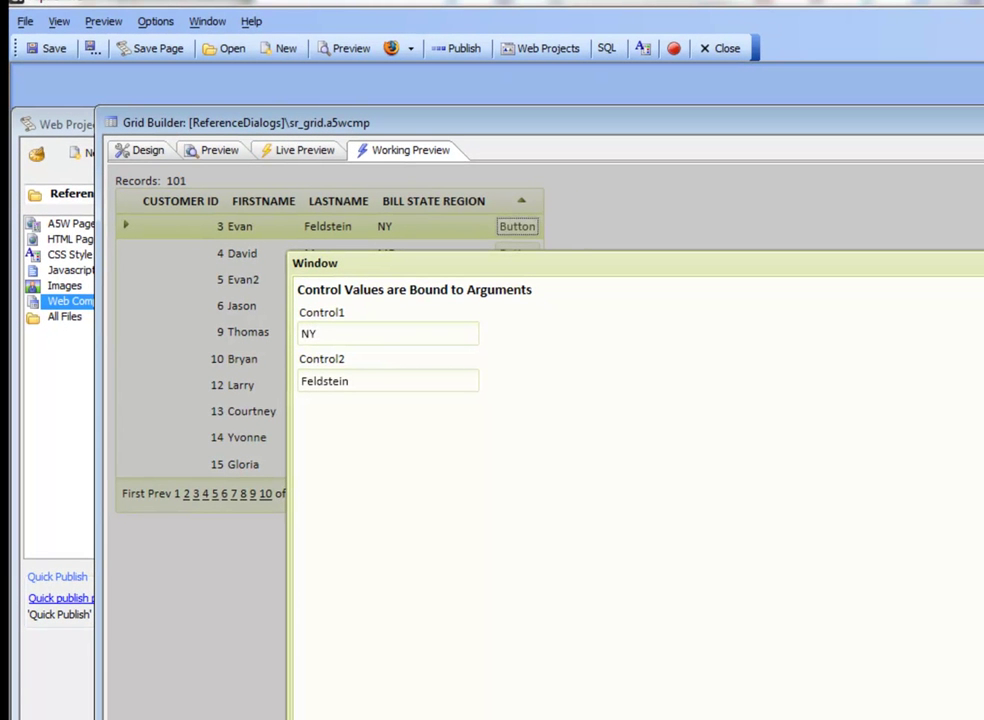
{"action": "left_click", "coordinate": [981, 263]}
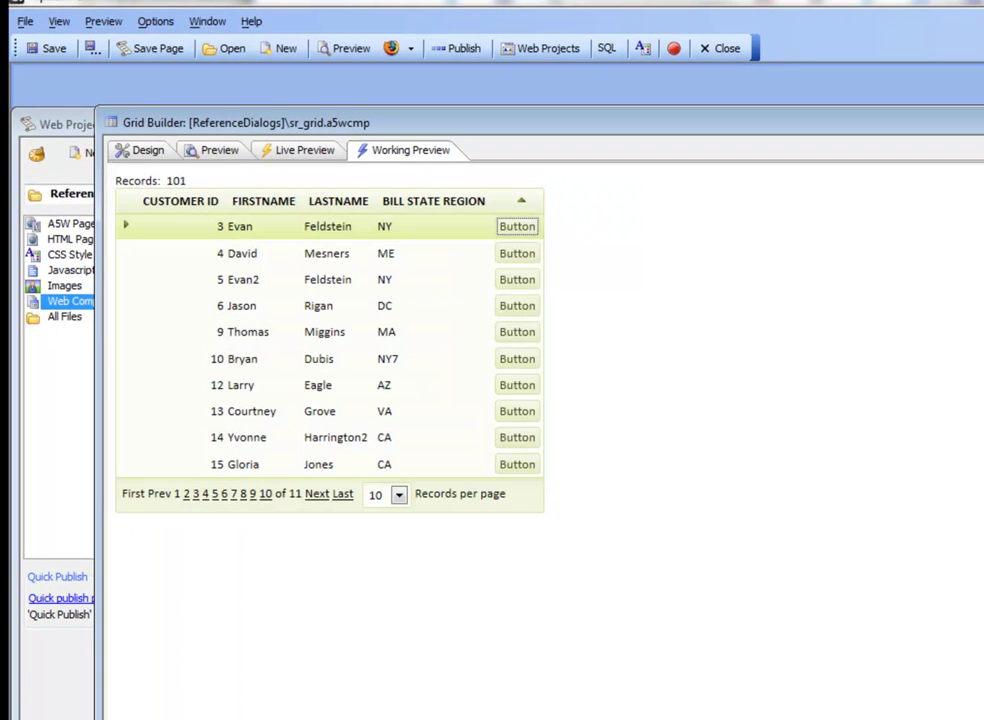
- Open the dialog from the ninth row, dismiss the alert and move the dialog window aside to compare its values with the grid
{"action": "left_click", "coordinate": [528, 442]}
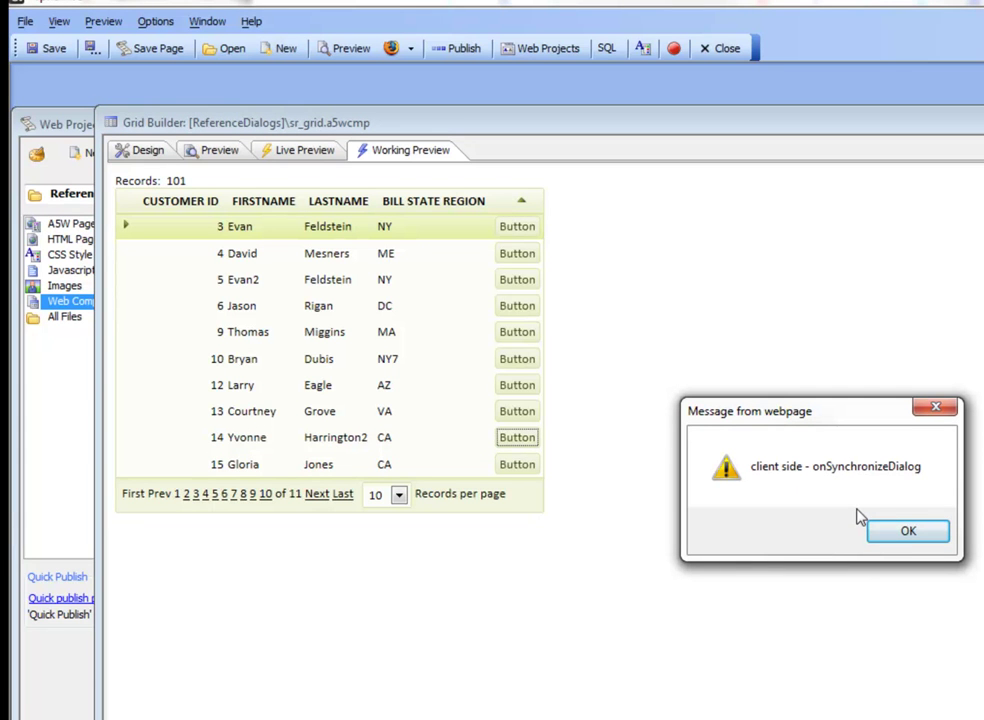
{"action": "left_click", "coordinate": [907, 533]}
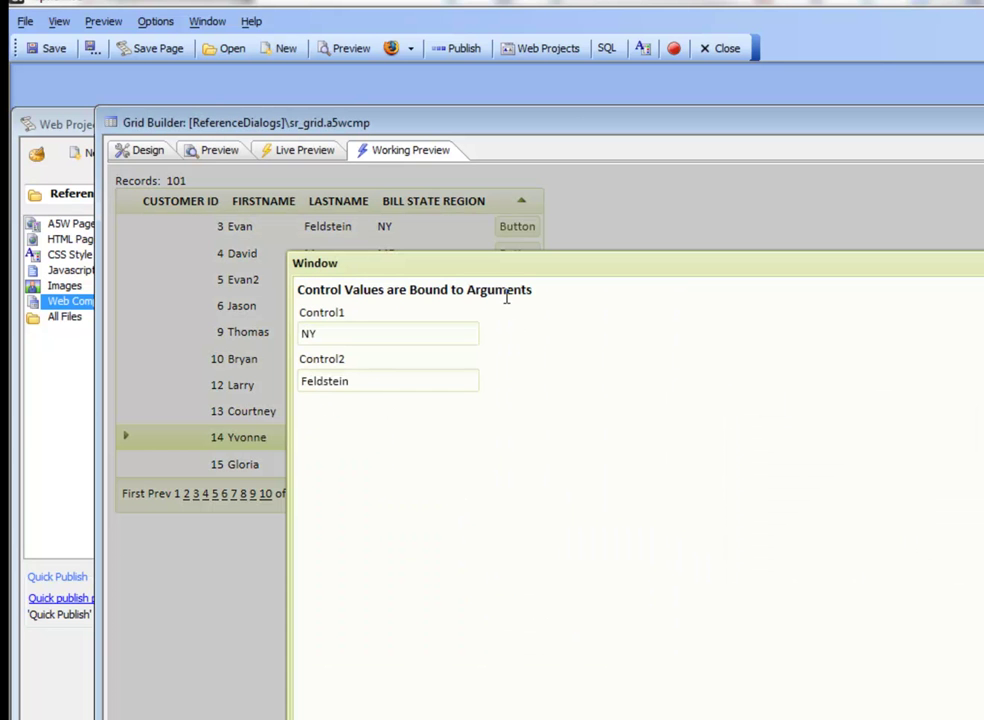
{"action": "left_click_drag", "start_coordinate": [520, 266], "coordinate": [771, 292]}
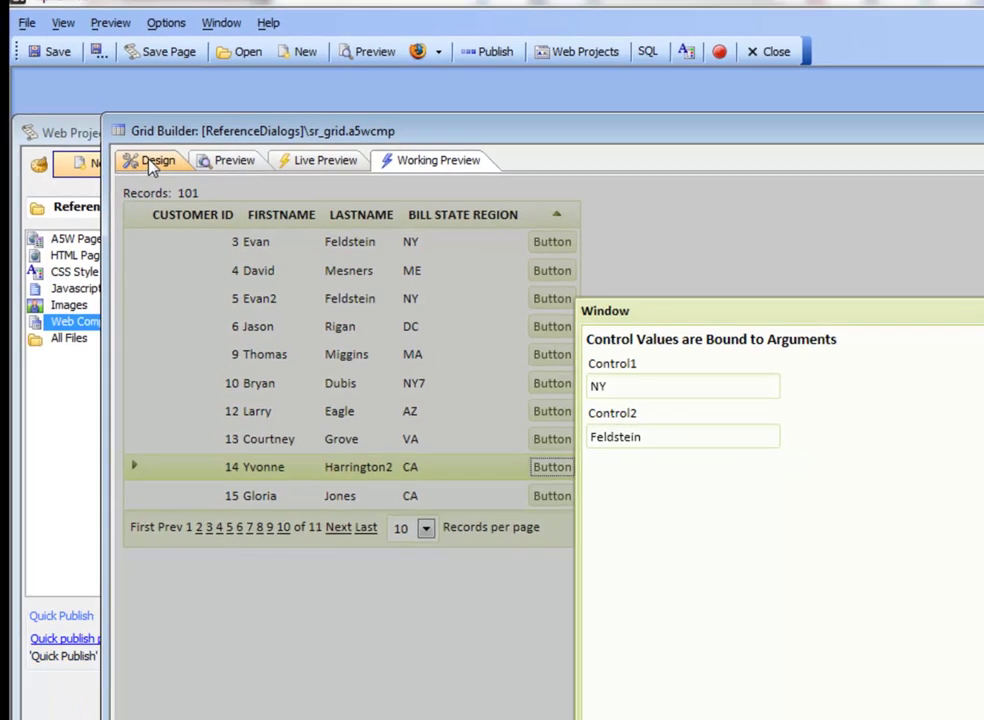
- Leave the grid preview, go back to sr_dialog's client-side onSynchronizeDialog event and examine the parameters it offers for insertion
{"action": "left_click", "coordinate": [165, 178]}
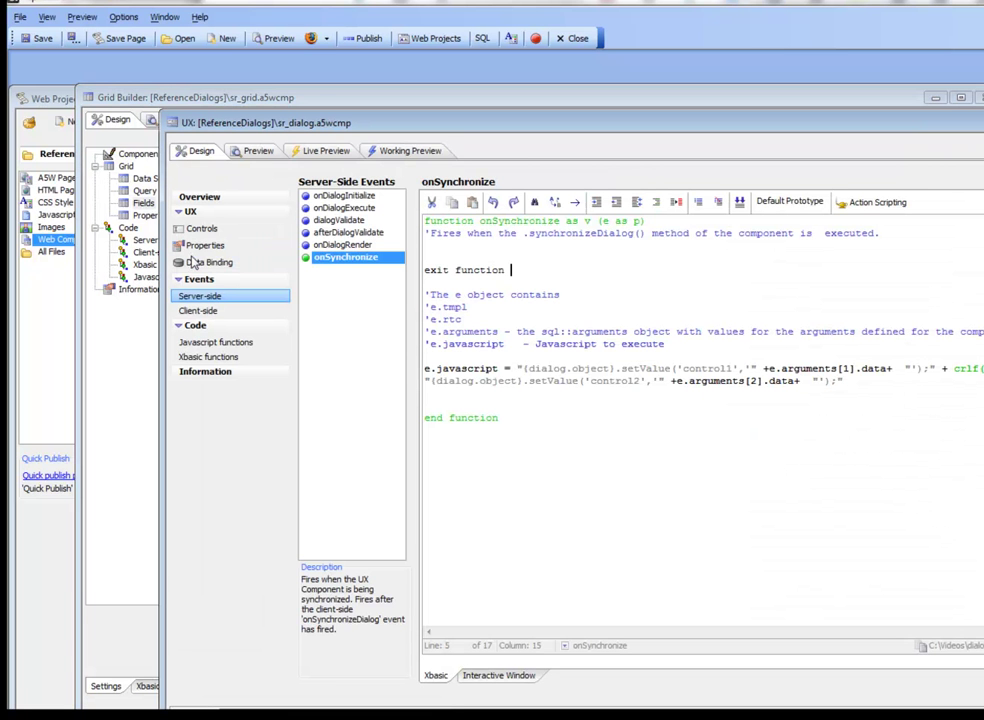
{"action": "left_click", "coordinate": [203, 312]}
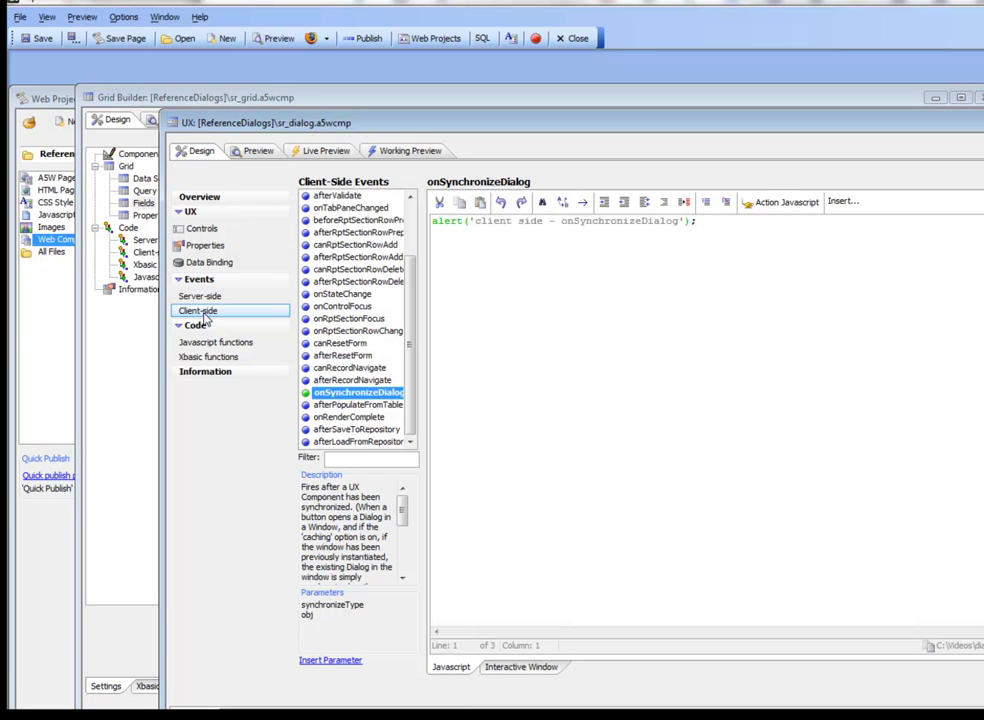
{"action": "left_click", "coordinate": [331, 661]}
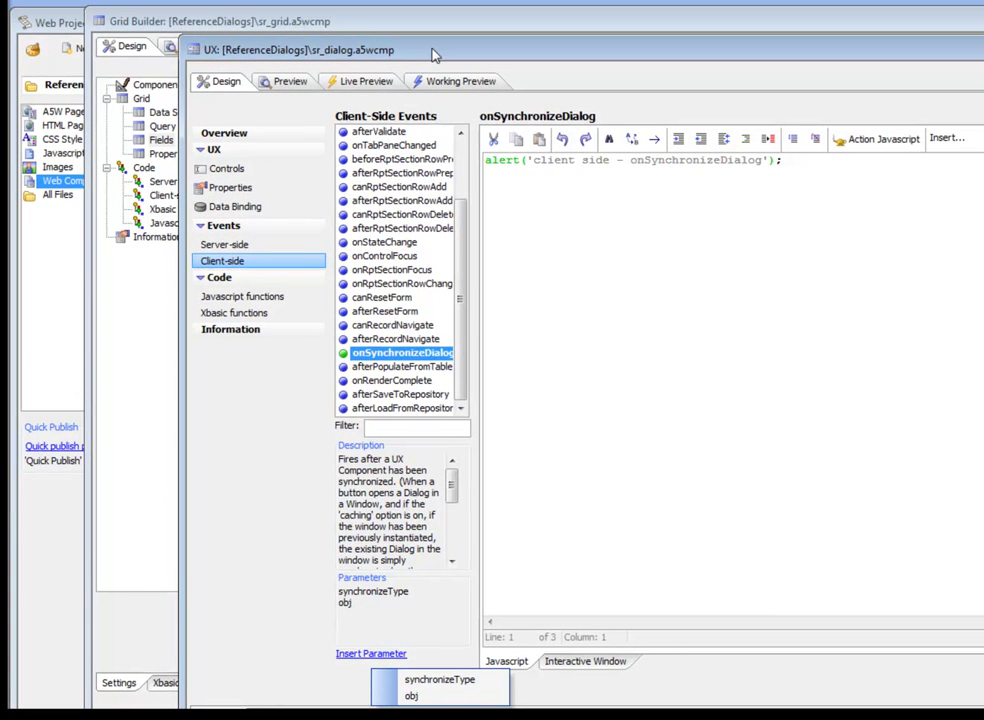
{"action": "left_click_drag", "start_coordinate": [435, 55], "coordinate": [501, 25]}
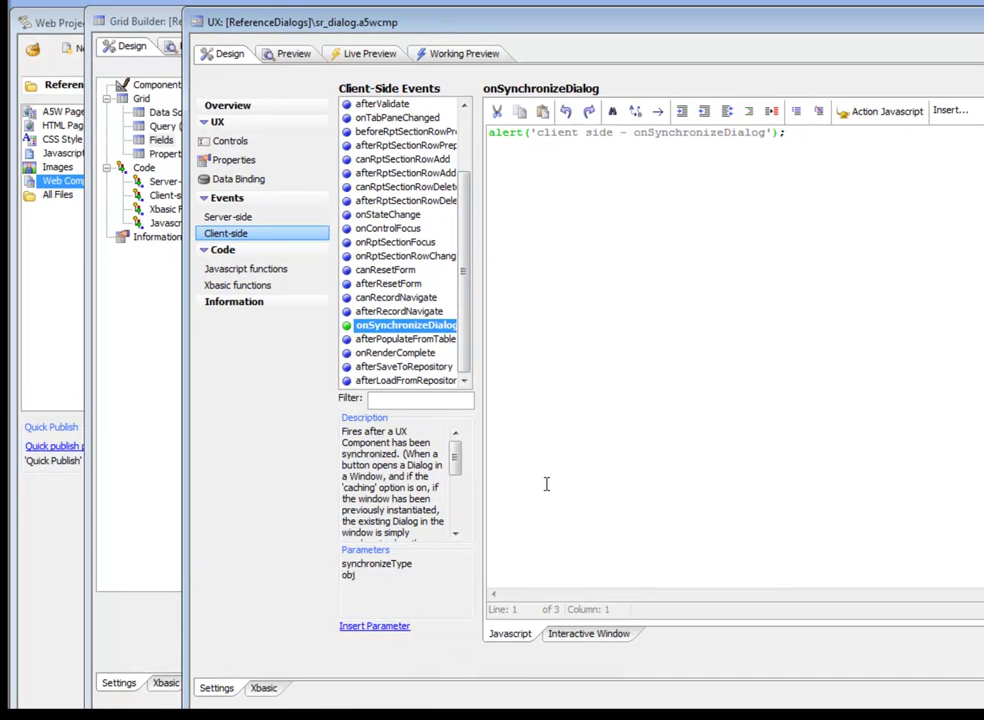
{"action": "left_click", "coordinate": [378, 627]}
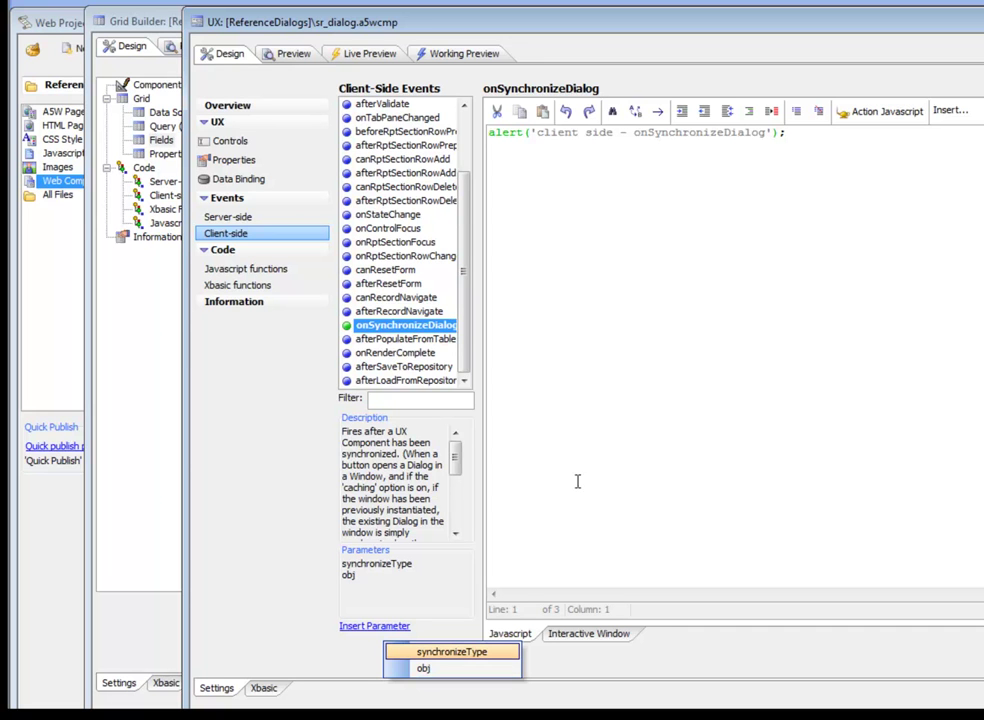
- Comment out the alert in onSynchronizeDialog and the "exit function" line in the server-side onSynchronize event
{"action": "left_click", "coordinate": [491, 133]}
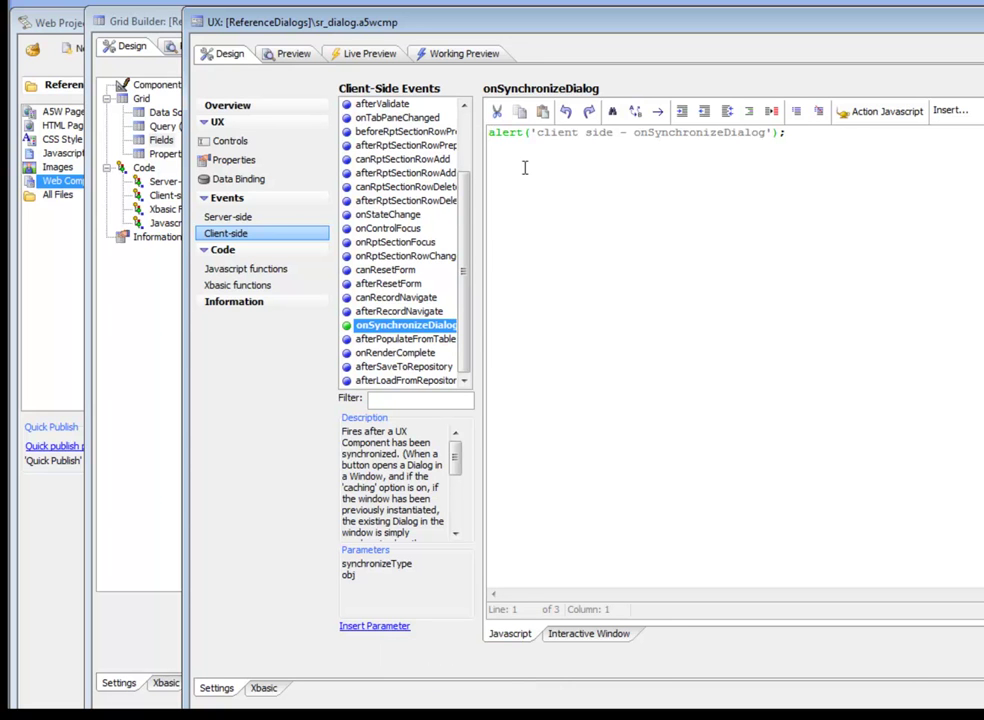
{"action": "type", "text": "//"}
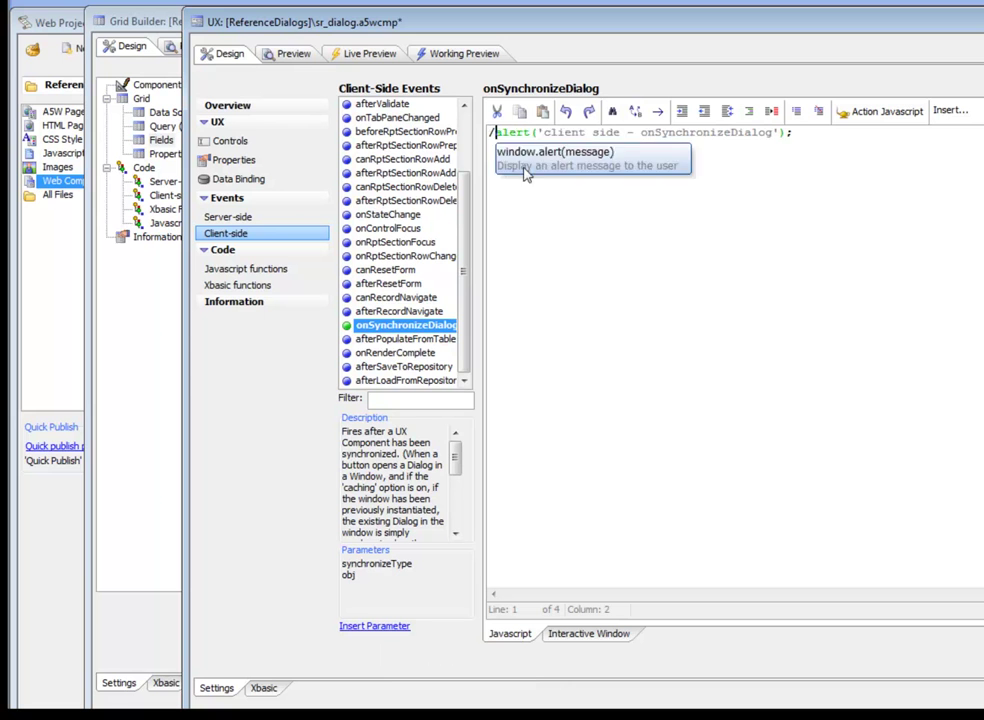
{"action": "left_click", "coordinate": [227, 216]}
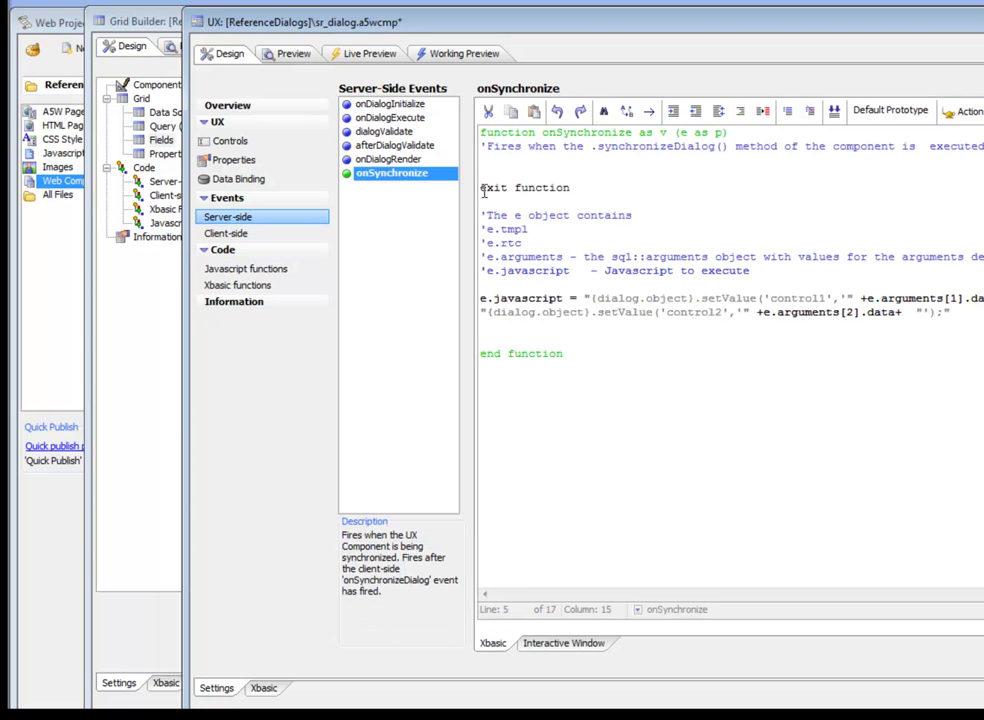
{"action": "left_click", "coordinate": [480, 188]}
{"action": "type", "text": "'"}
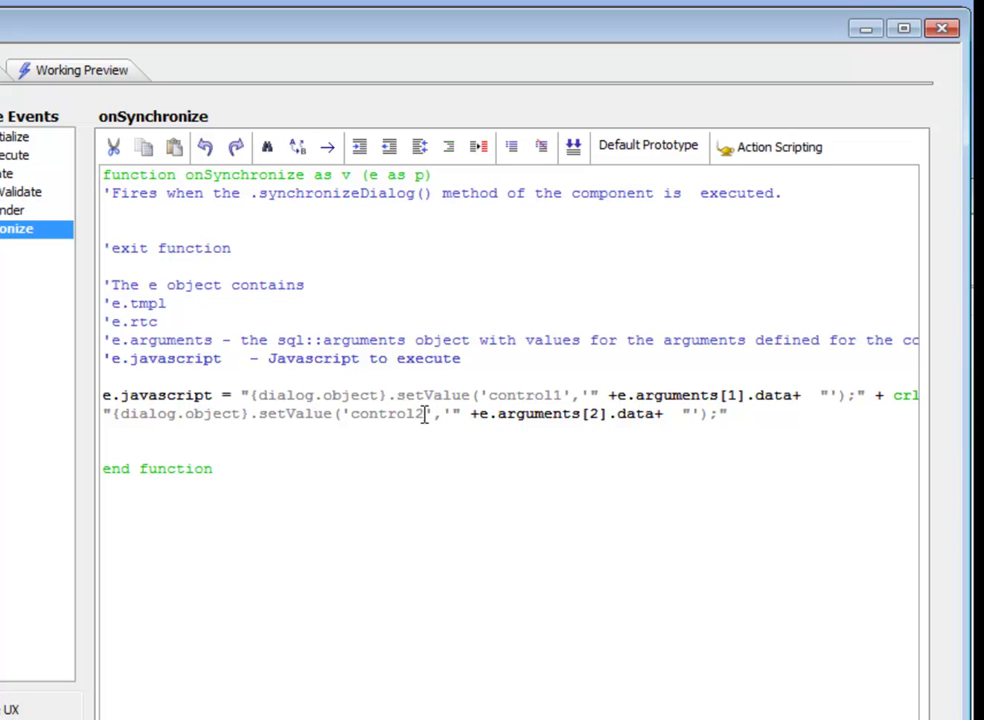
- Add a debug(1) line below the commented-out exit function in the onSynchronize event and save the component
{"action": "left_click", "coordinate": [123, 260]}
{"action": "key", "text": "Return"}
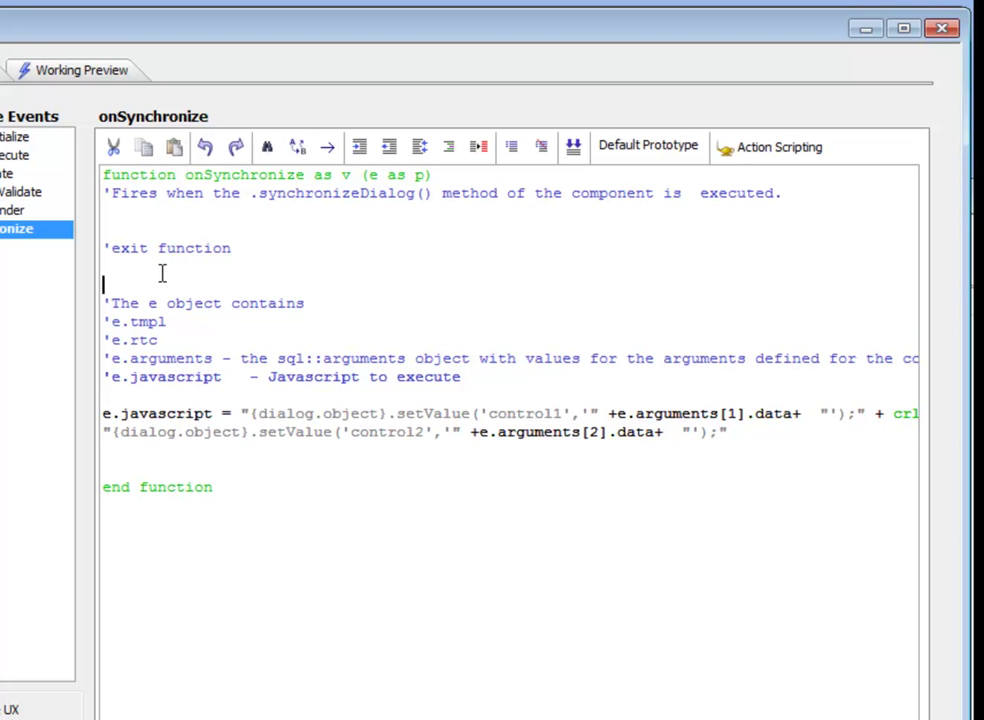
{"action": "type", "text": "debug(1)"}
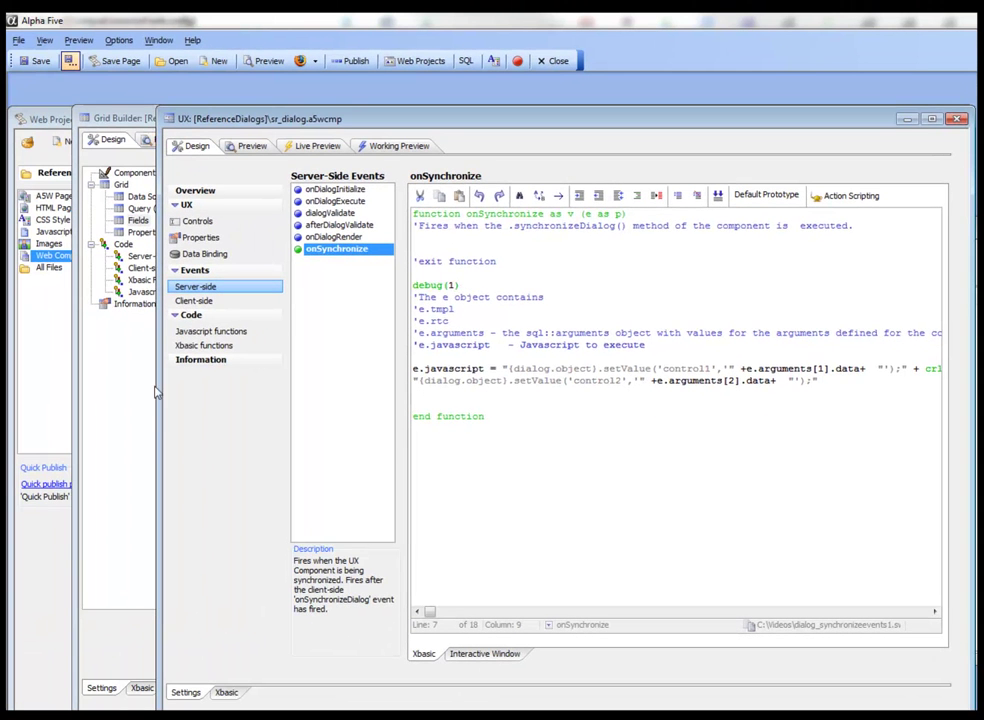
- Run sr_grid in Working Preview again and open the dialog from the second row to check its control values
{"action": "left_click", "coordinate": [131, 119]}
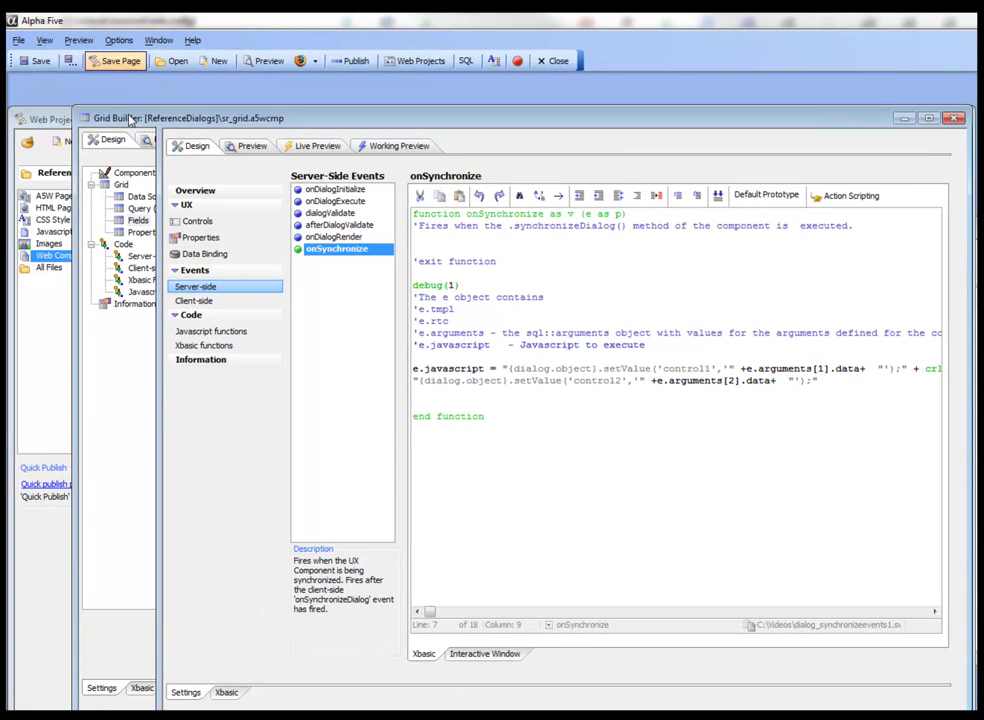
{"action": "left_click", "coordinate": [305, 143]}
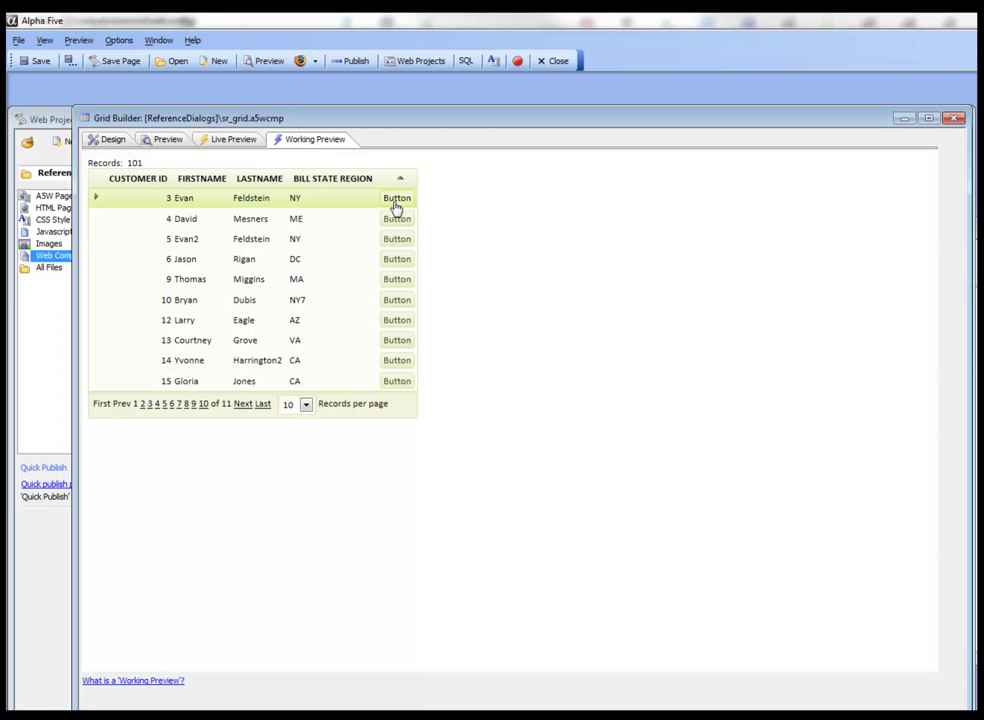
{"action": "left_click", "coordinate": [400, 223]}
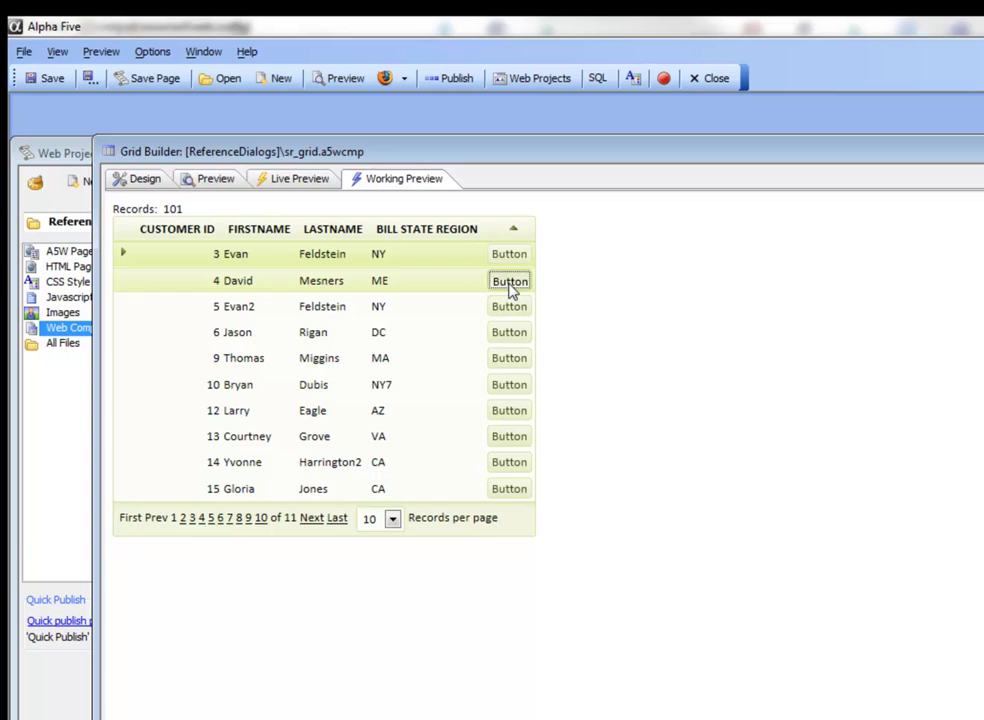
{"action": "left_click_drag", "start_coordinate": [292, 316], "coordinate": [530, 316]}
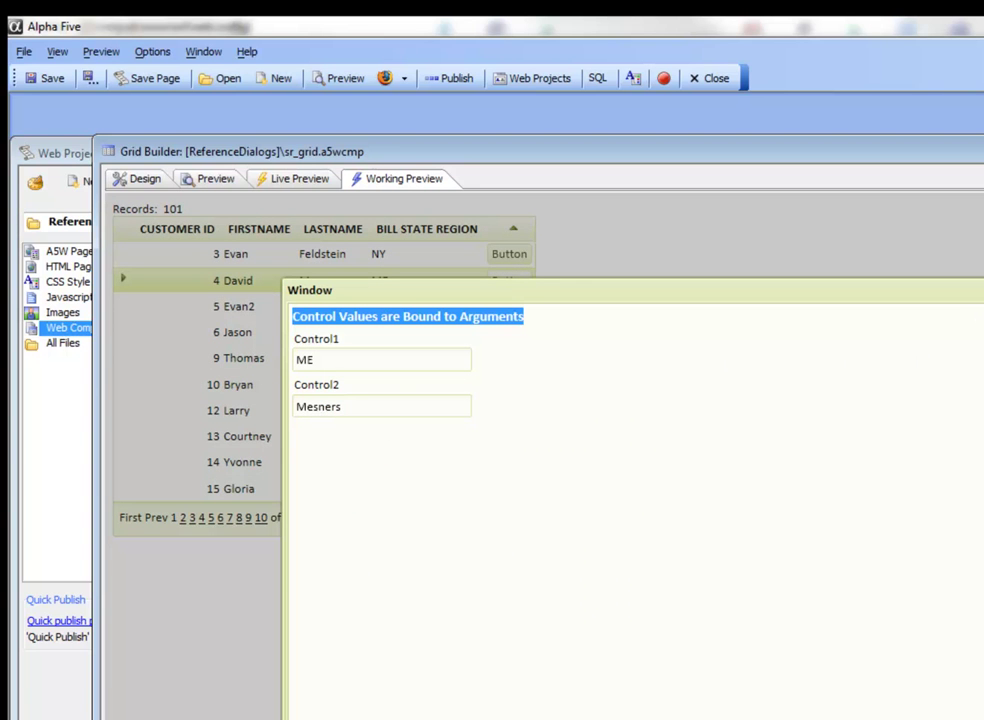
- Close the dialog, reopen it from the grid's ninth row, and add a watch on e.arguments in the debugger
{"action": "left_click", "coordinate": [981, 290]}
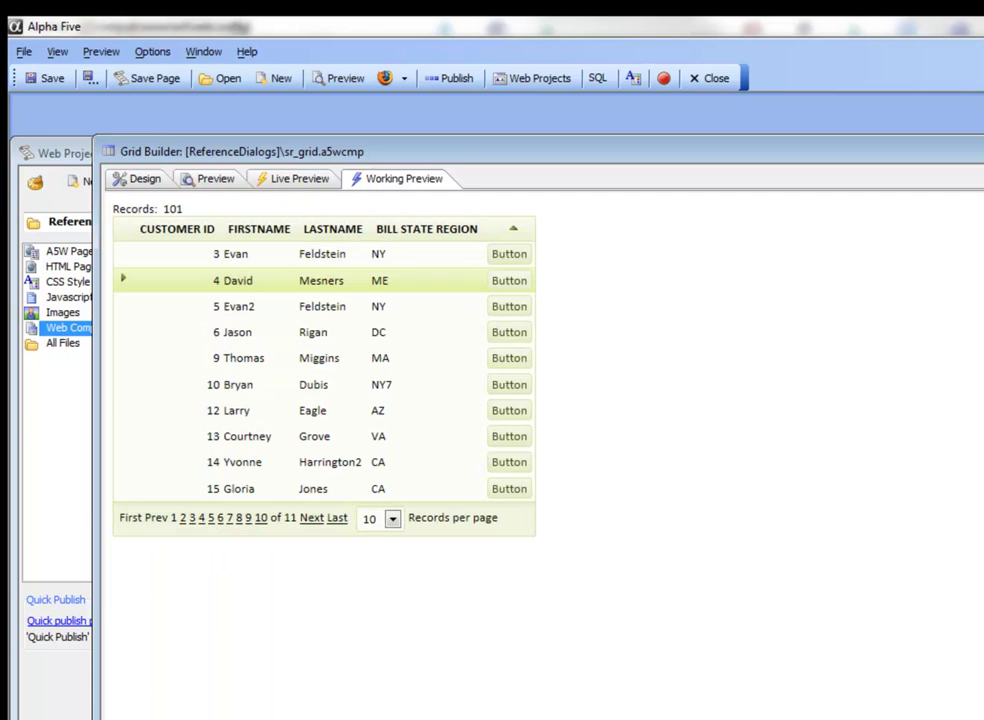
{"action": "left_click", "coordinate": [512, 464]}
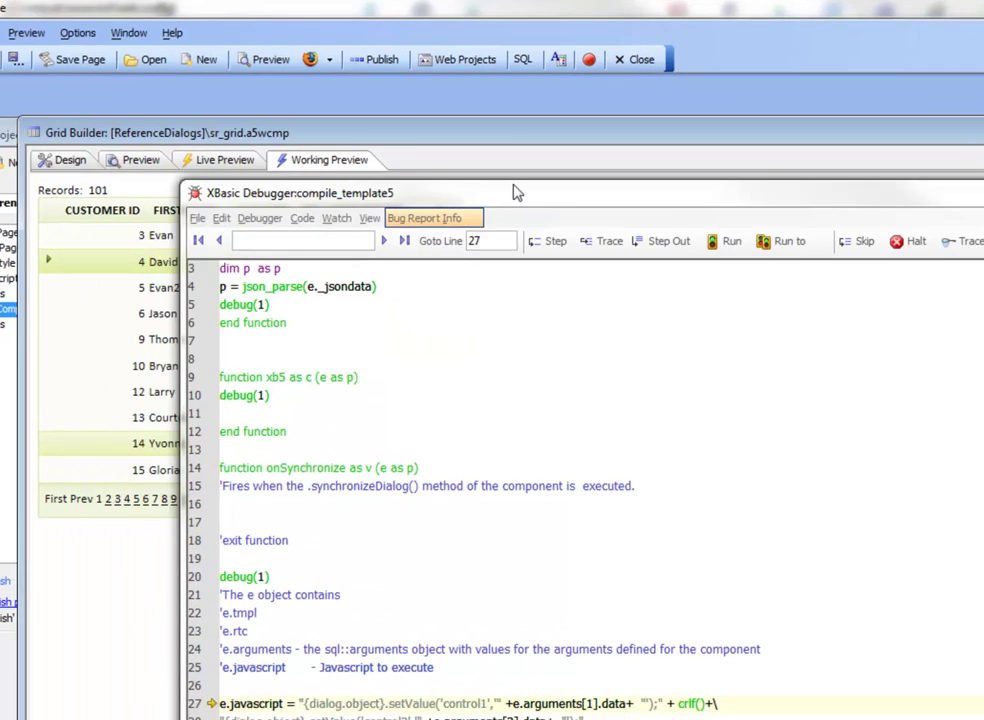
{"action": "left_click_drag", "start_coordinate": [515, 192], "coordinate": [644, 125]}
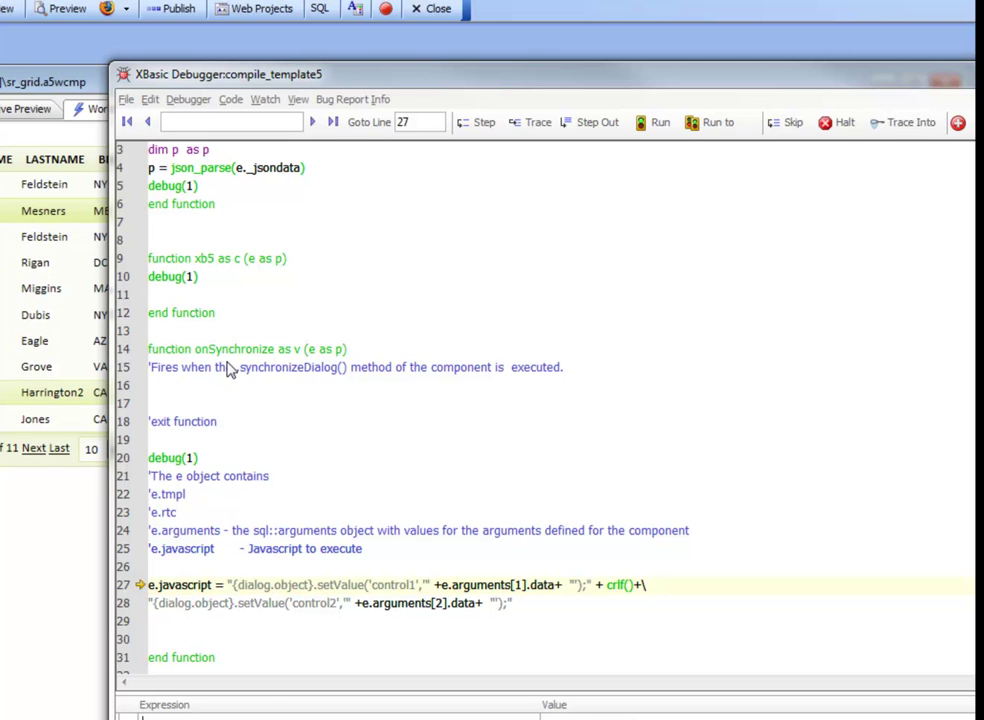
{"action": "left_click_drag", "start_coordinate": [263, 691], "coordinate": [275, 428]}
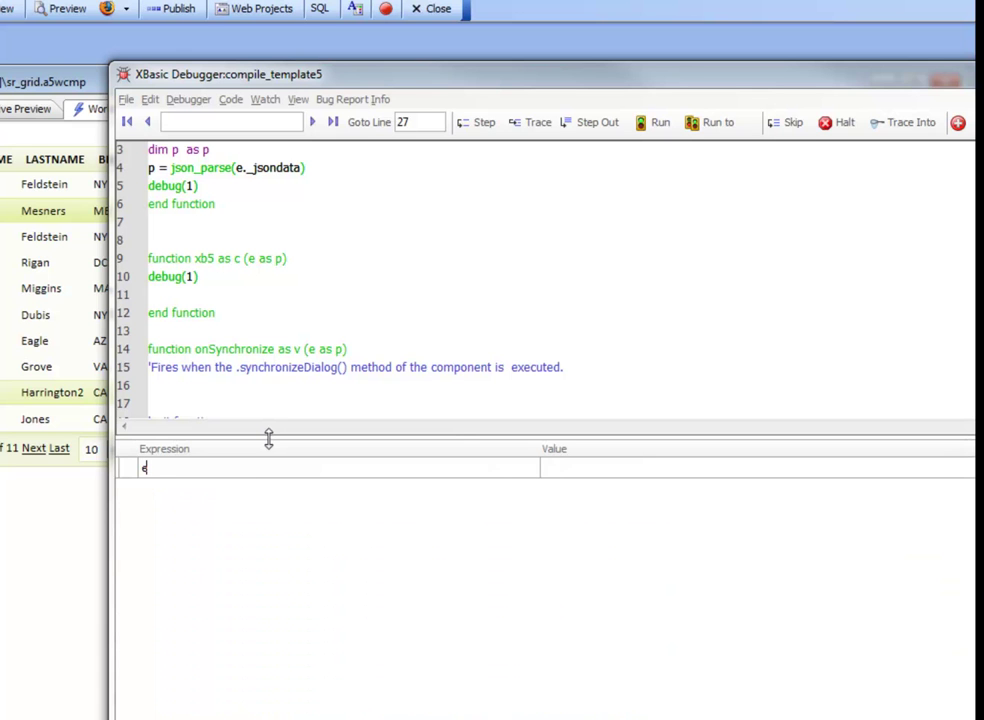
{"action": "type", "text": ".argsuments"}
{"action": "key", "text": "Return"}
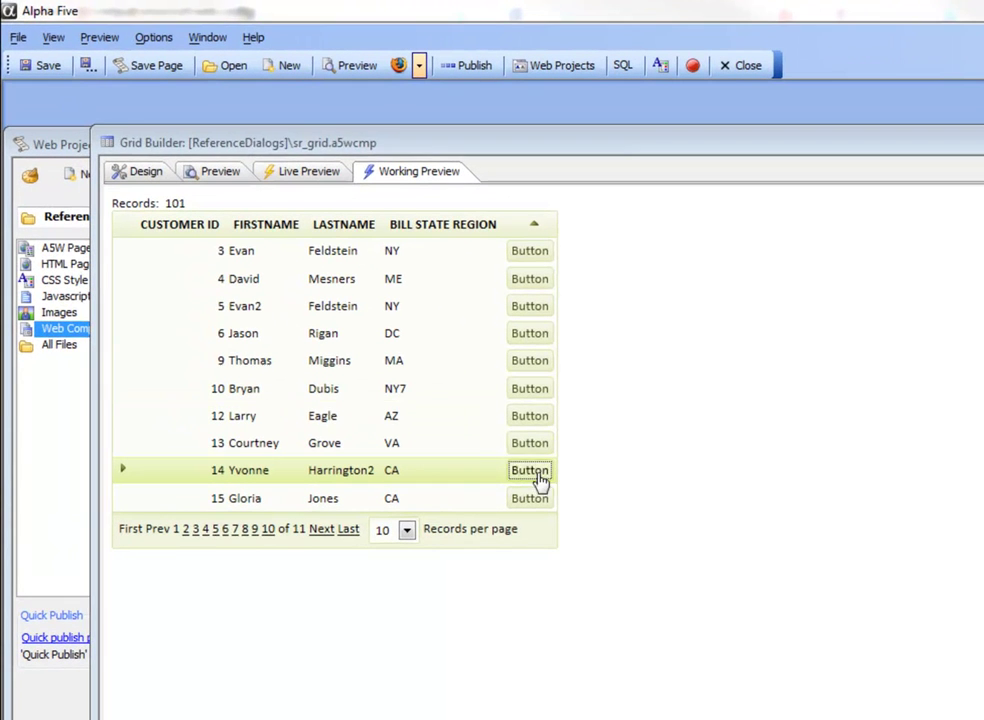
- Open the dialog from the grid's seventh row and watch e.arguments[1].data in the debugger
{"action": "left_click", "coordinate": [531, 417]}
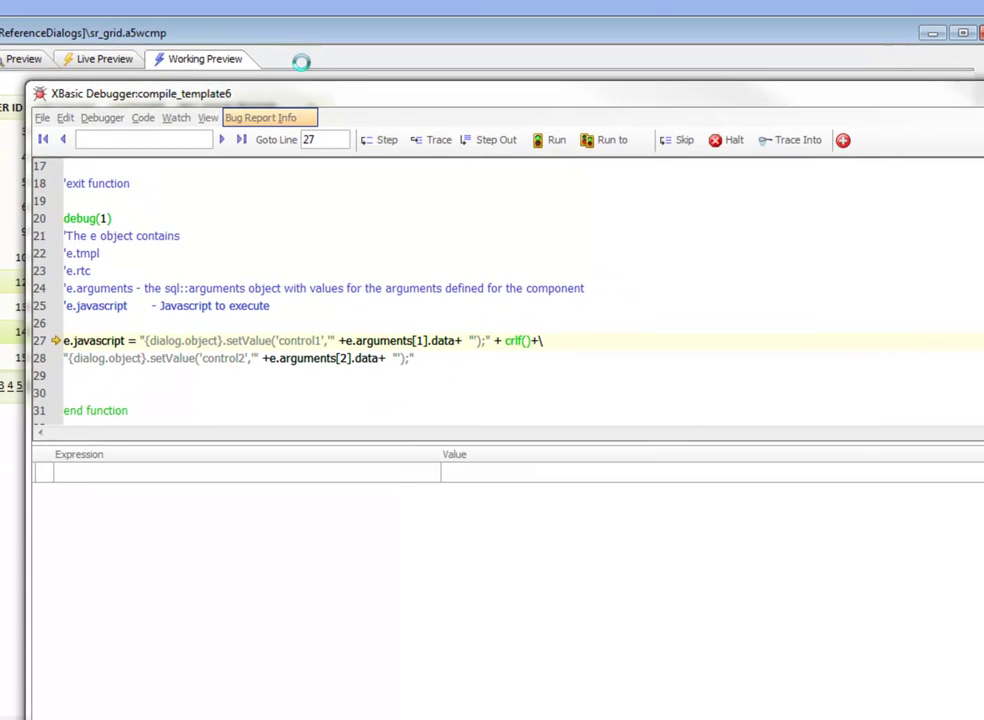
{"action": "left_click_drag", "start_coordinate": [355, 88], "coordinate": [407, 30]}
{"action": "scroll", "coordinate": [220, 190], "scroll_direction": "up", "scroll_amount": 2}
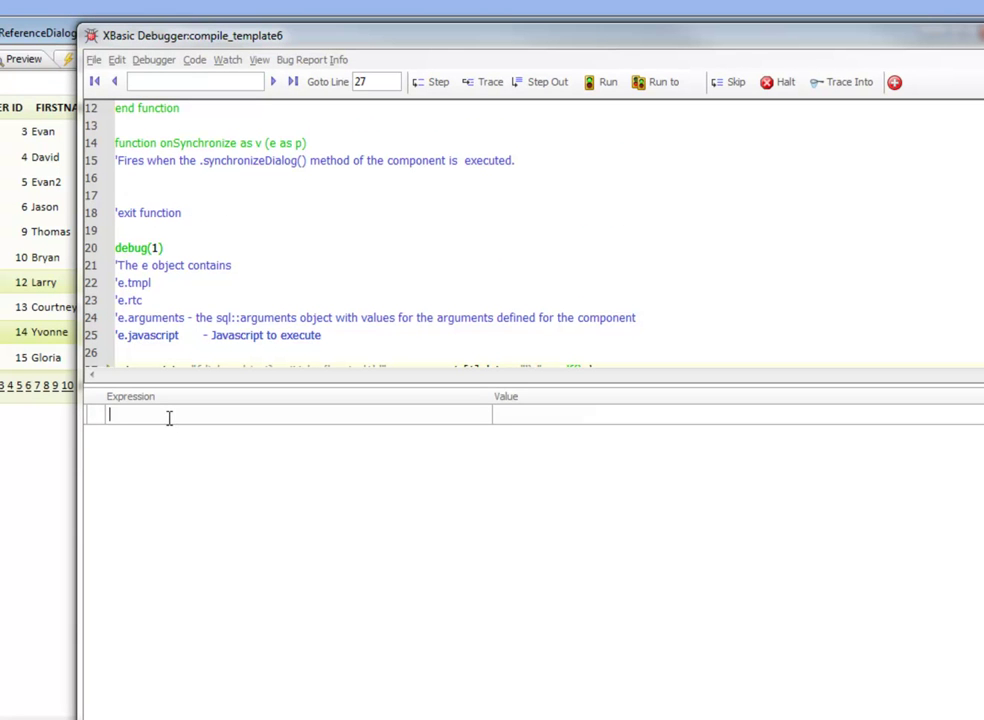
{"action": "key", "text": "Return"}
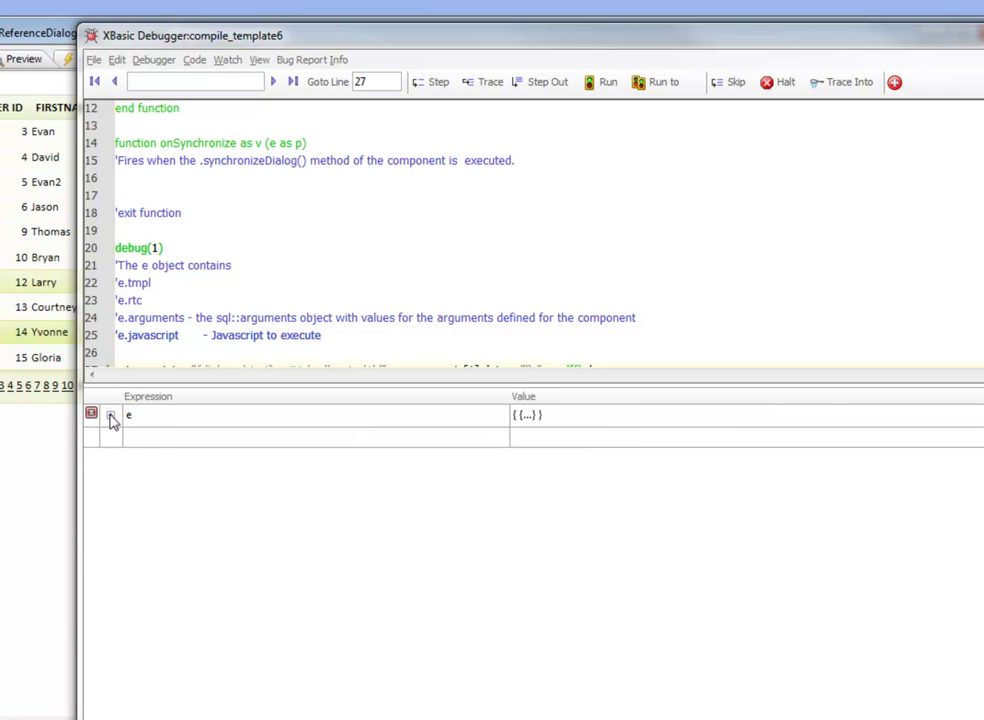
{"action": "left_click", "coordinate": [110, 414]}
{"action": "double_click", "coordinate": [527, 435]}
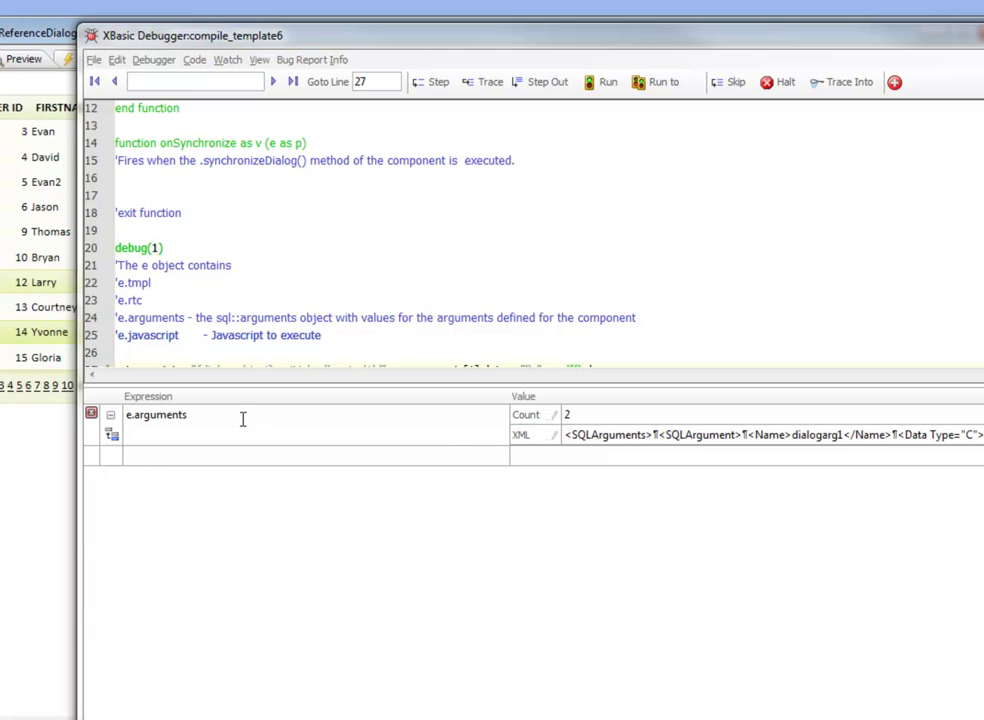
{"action": "type", "text": "[1].data"}
{"action": "key", "text": "Return"}
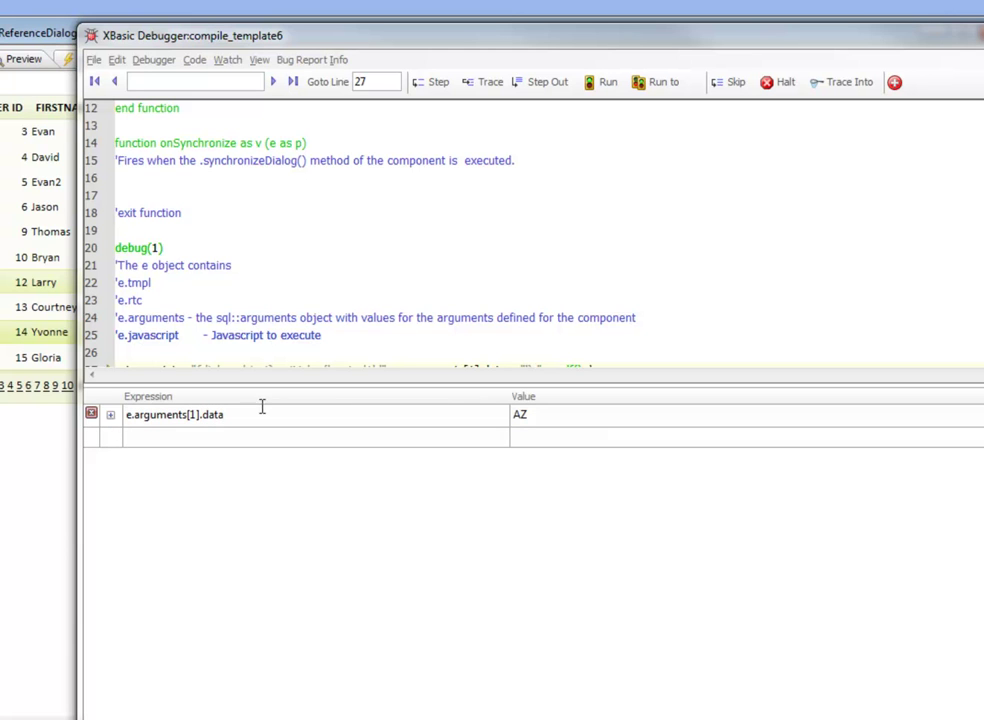
- Add a second watch expression, e.arguments[2].data, to inspect the other argument's value
{"action": "left_click", "coordinate": [225, 436]}
{"action": "type", "text": "e.arguments"}
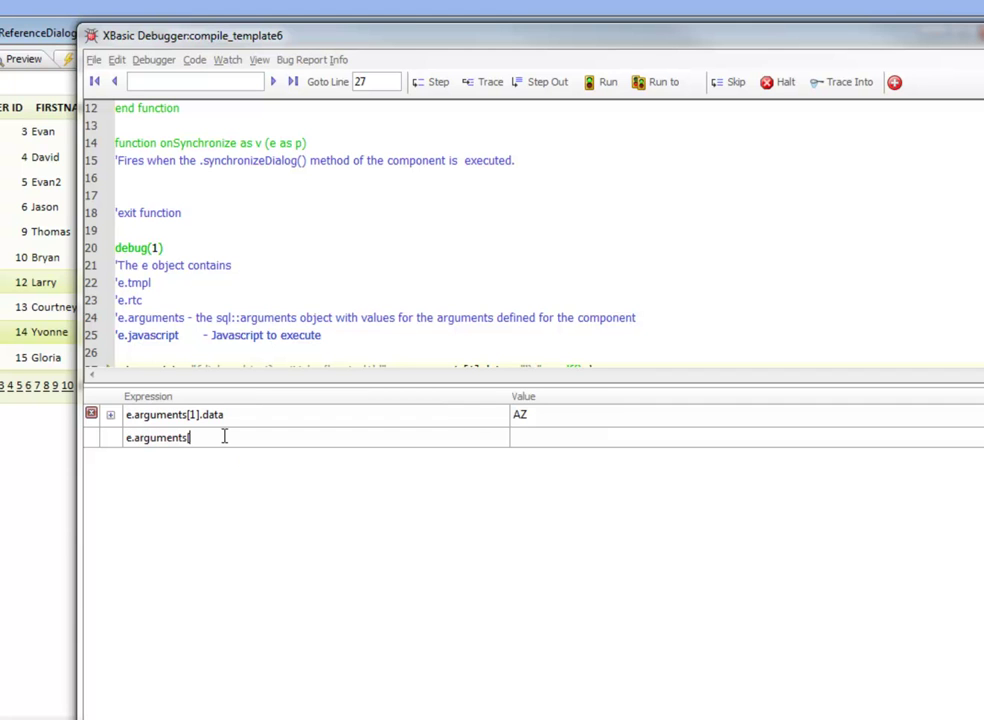
{"action": "type", "text": "[2].data"}
{"action": "key", "text": "Return"}
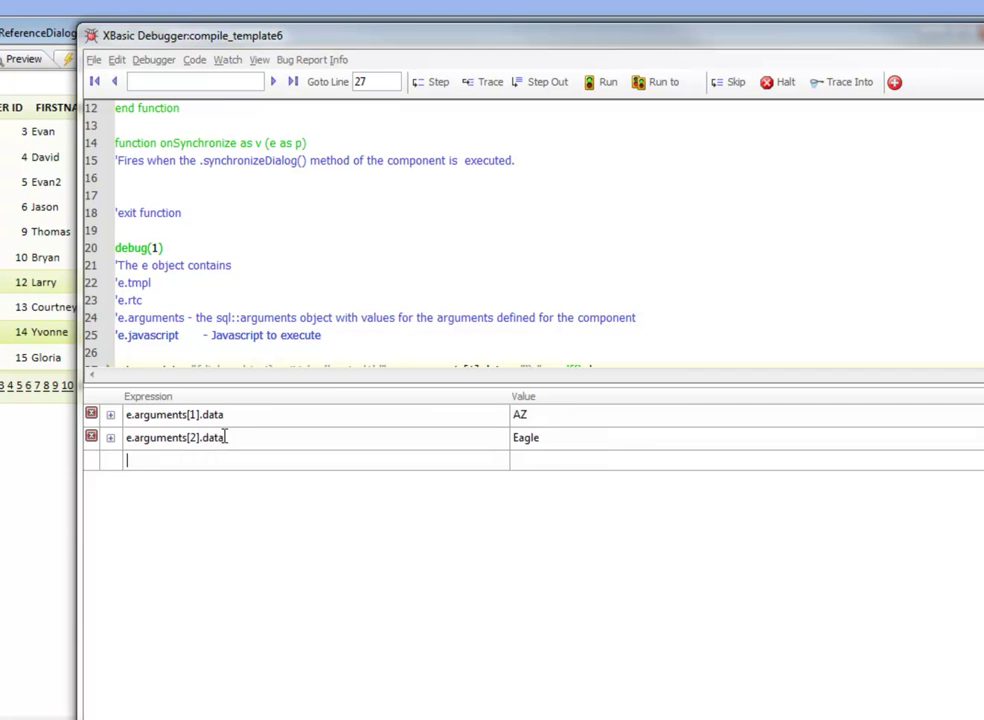
- Step through the e.javascript assignment in onSynchronize, then resume execution to check the dialog's control values
{"action": "left_click_drag", "start_coordinate": [363, 37], "coordinate": [342, 128]}
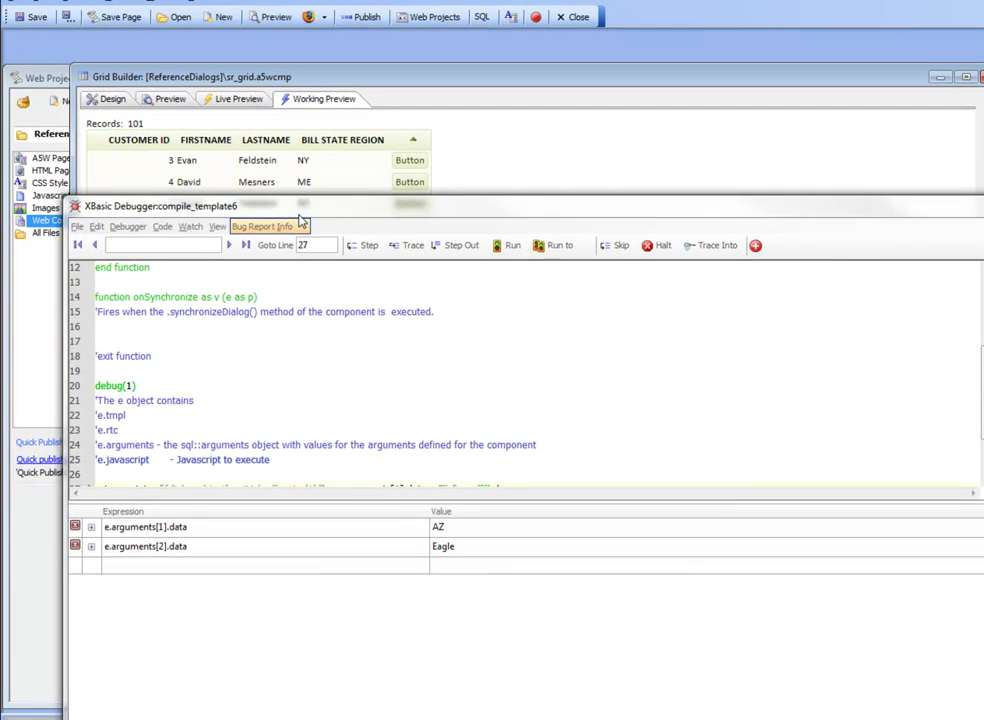
{"action": "left_click_drag", "start_coordinate": [299, 215], "coordinate": [297, 189]}
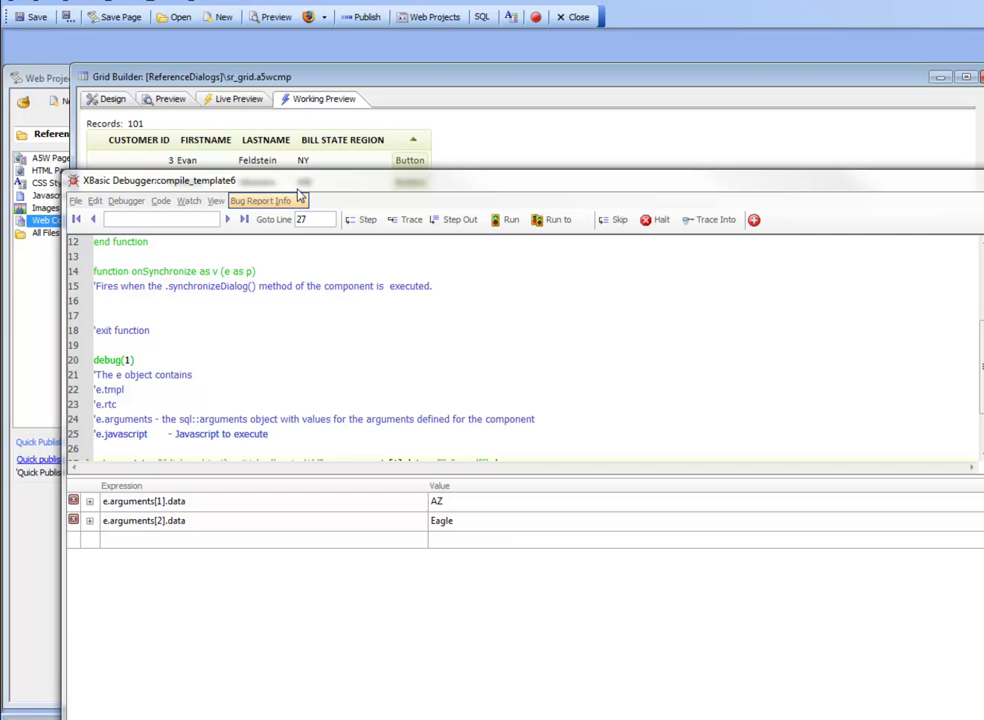
{"action": "left_click_drag", "start_coordinate": [298, 195], "coordinate": [466, 207]}
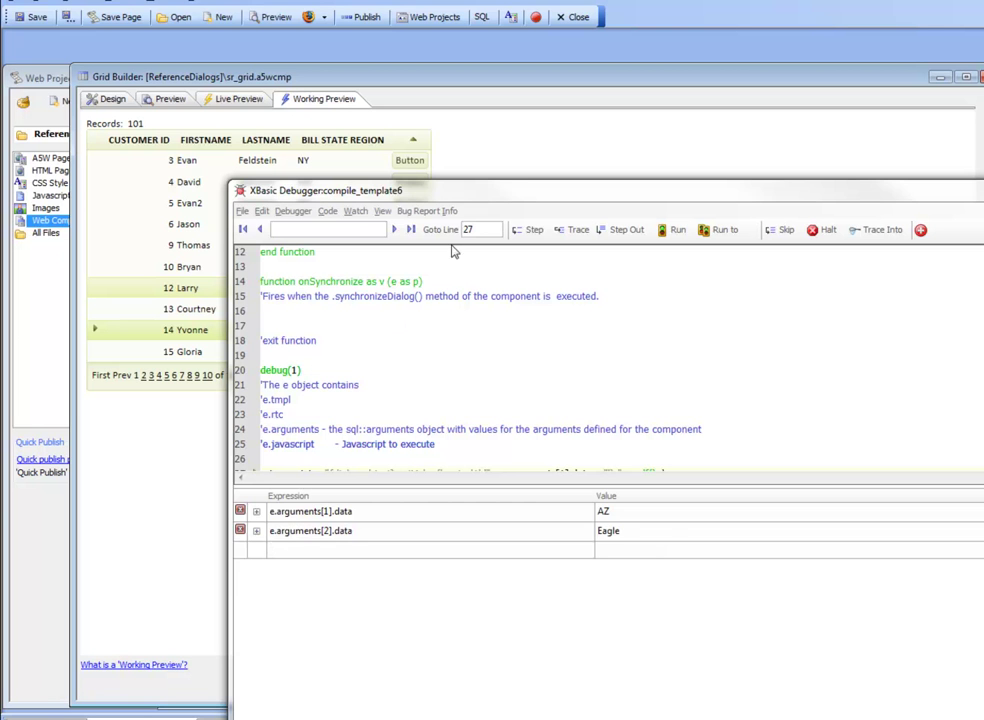
{"action": "left_click_drag", "start_coordinate": [540, 198], "coordinate": [450, 130]}
{"action": "left_click", "coordinate": [368, 334]}
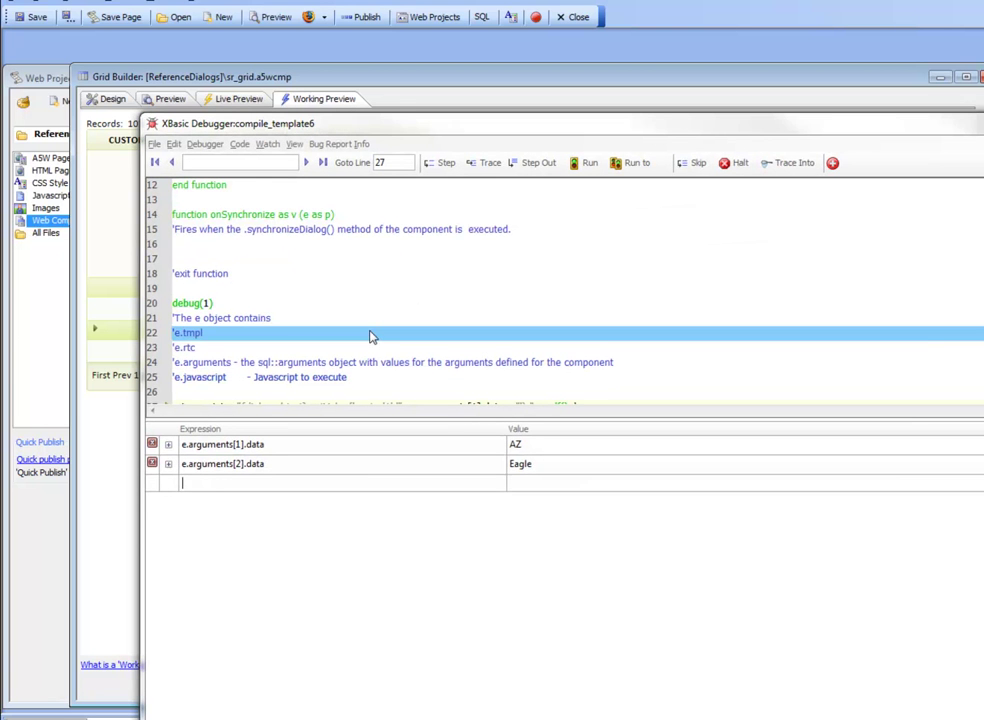
{"action": "left_click", "coordinate": [448, 163]}
{"action": "left_click", "coordinate": [450, 165]}
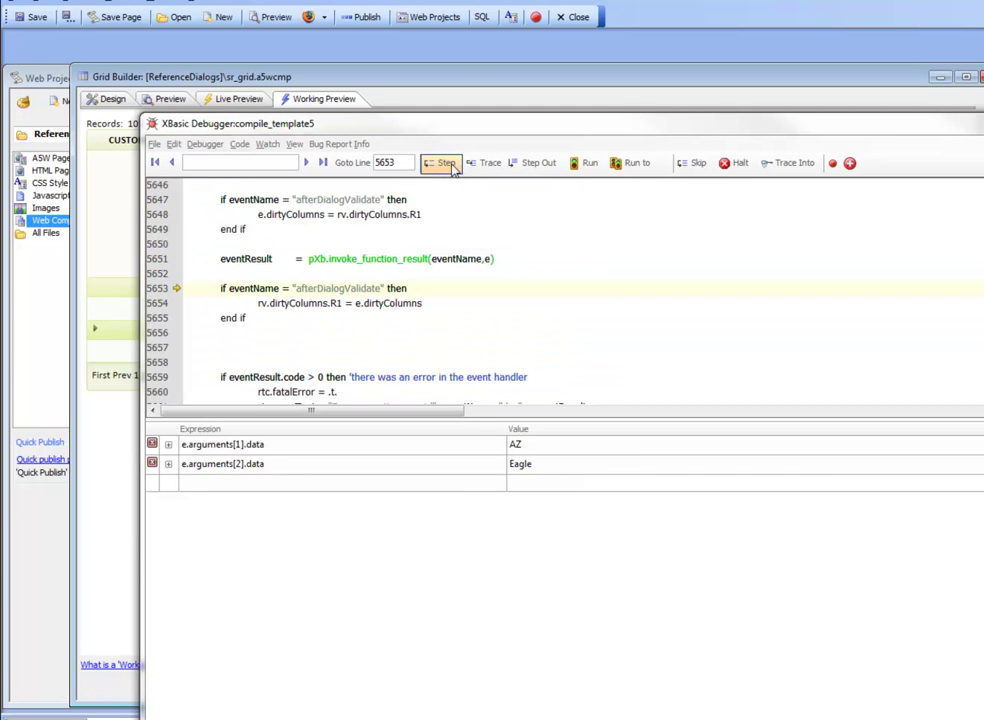
{"action": "left_click", "coordinate": [582, 164]}
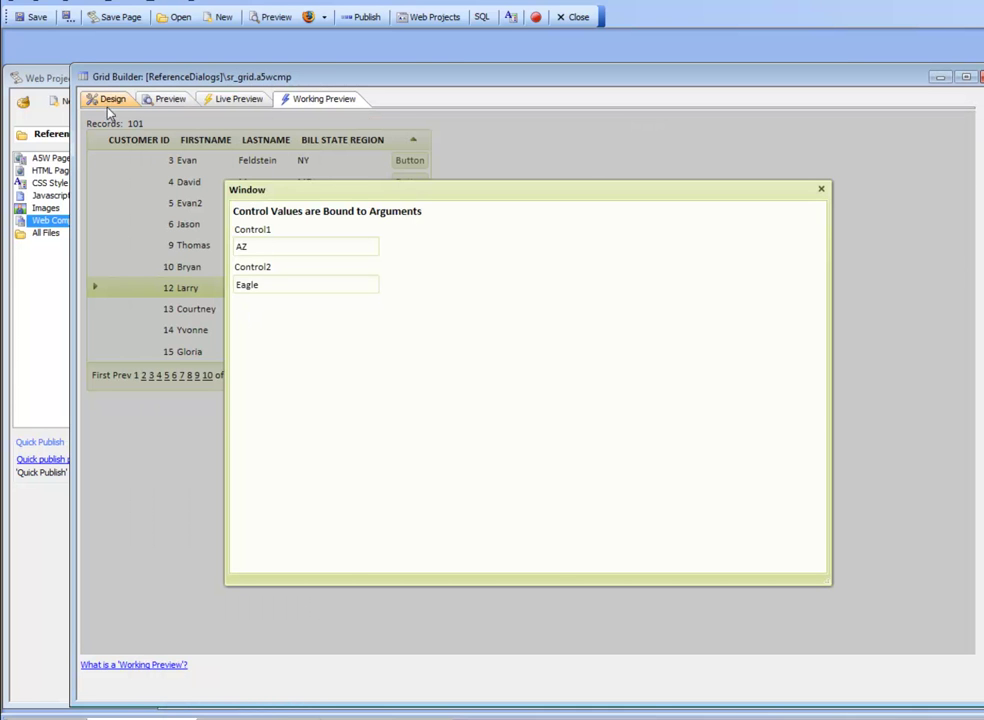
- Return to the sr_dialog component's server-side onSynchronize event code
{"action": "left_click", "coordinate": [258, 718]}
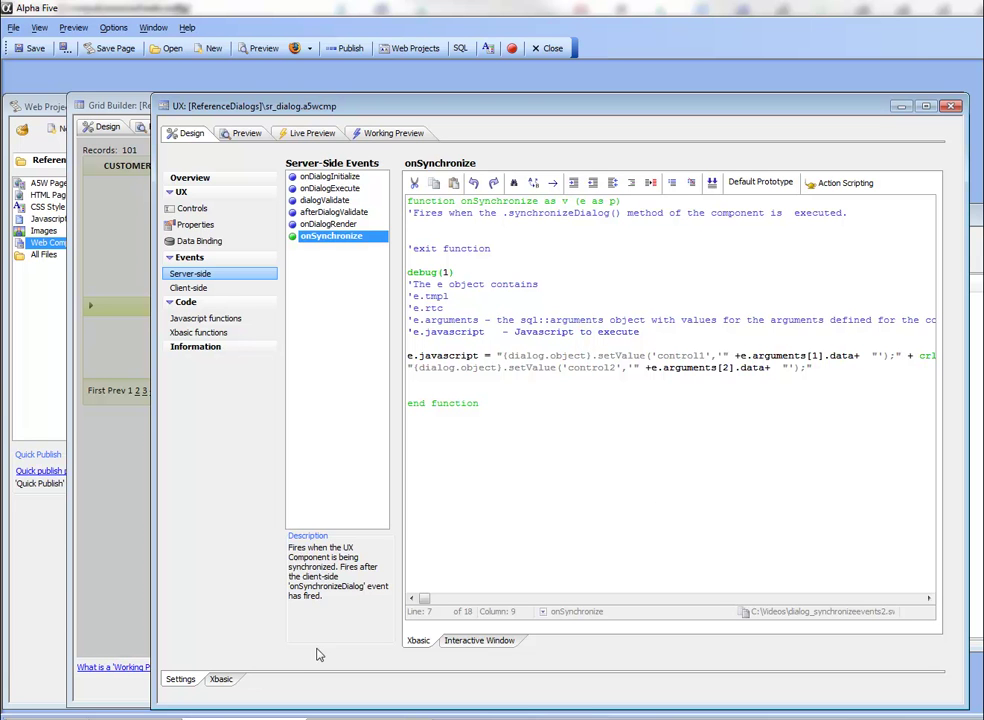
{"action": "key", "text": "super"}
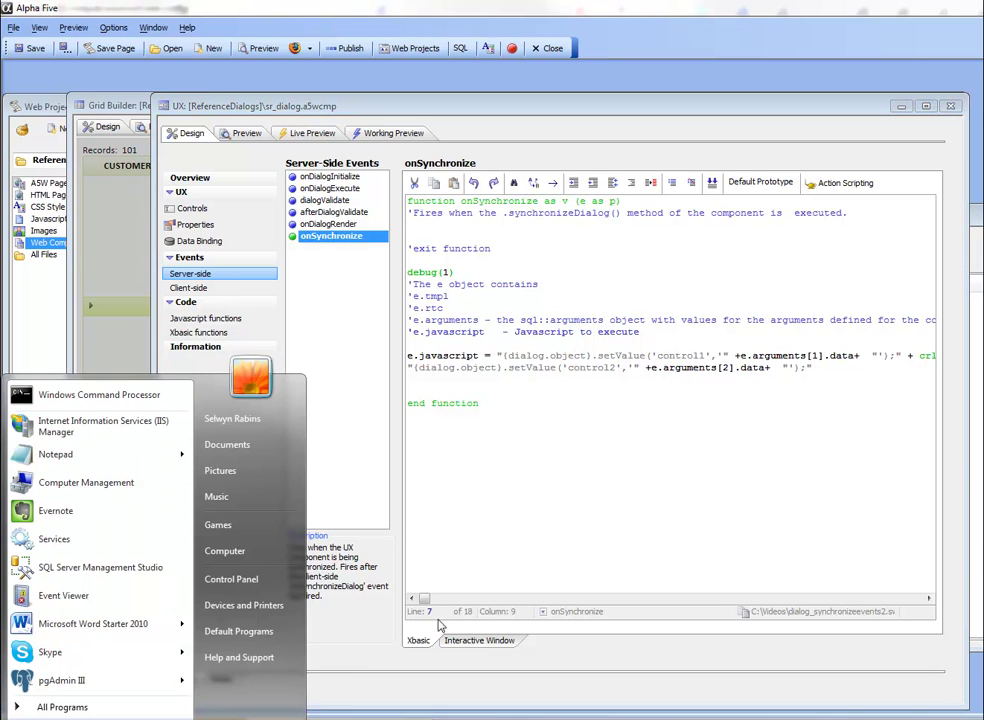